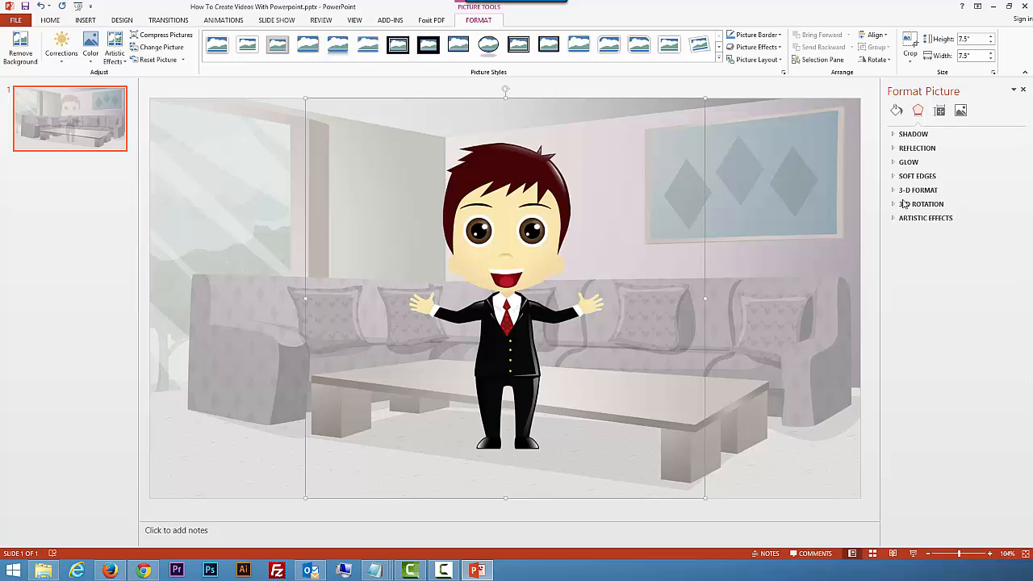
# Step: Shift the man's picture to the left half of the slide and crop its right side to a 6.08" width
pyautogui.moveTo(554, 268); pyautogui.dragTo(348, 283)
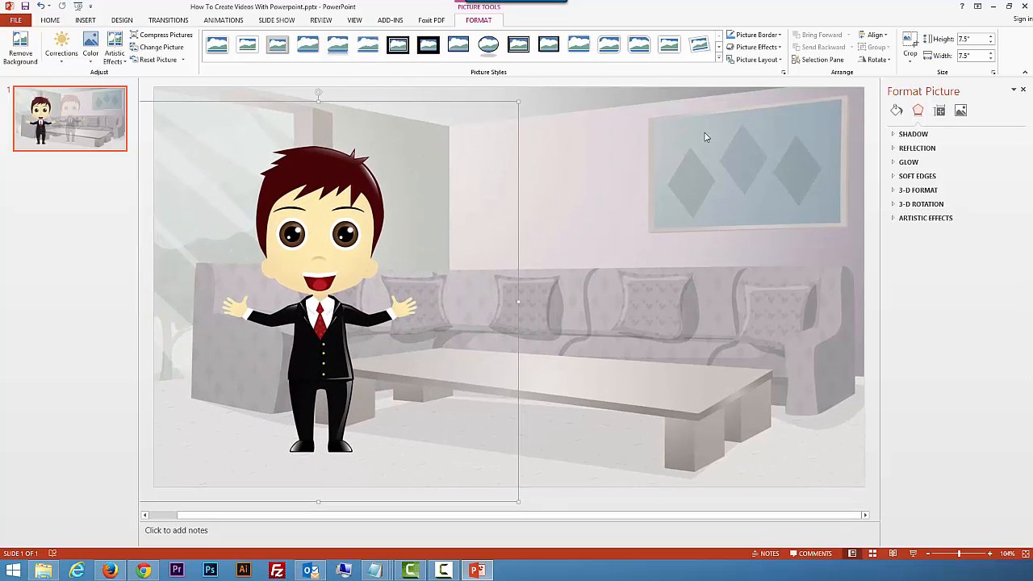
pyautogui.click(911, 56)
pyautogui.click(919, 72)
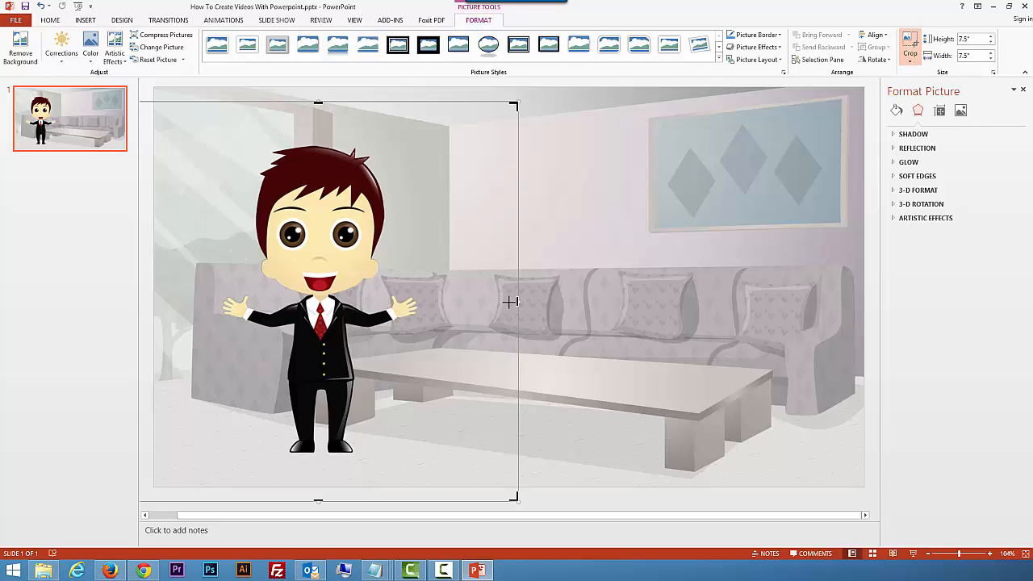
pyautogui.moveTo(511, 302); pyautogui.dragTo(441, 306)
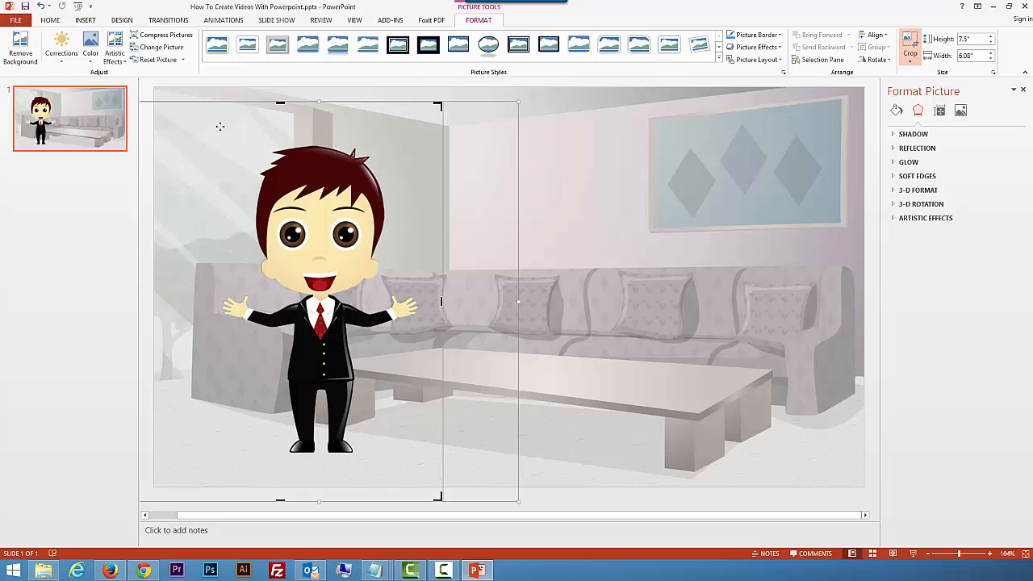
pyautogui.moveTo(219, 127); pyautogui.dragTo(369, 133)
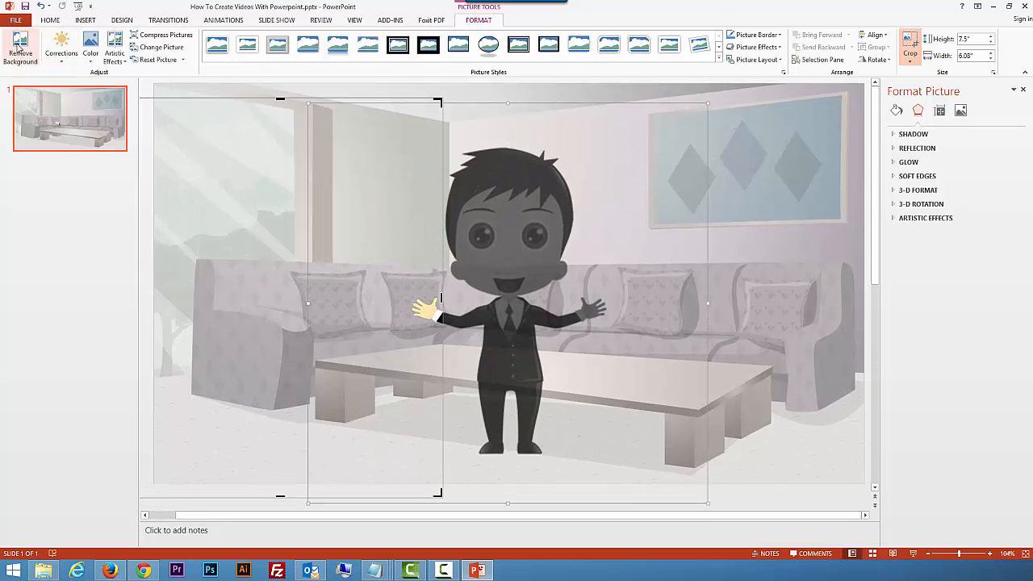
pyautogui.click(40, 5)
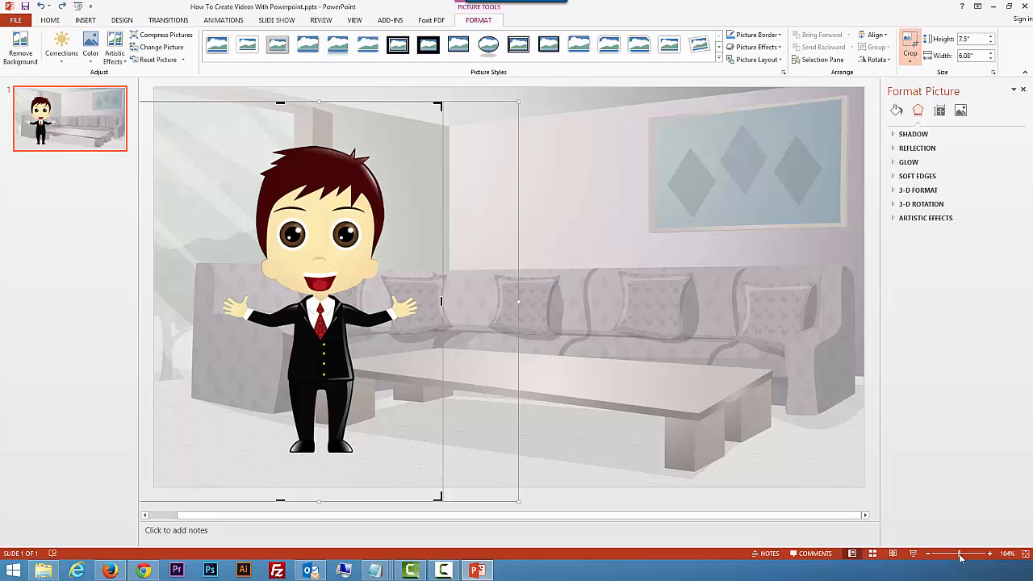
# Step: Shift the man within the crop frame toward the slide's left side and crop the picture's left edge to a 5.26" width
pyautogui.moveTo(960, 554); pyautogui.dragTo(949, 556)
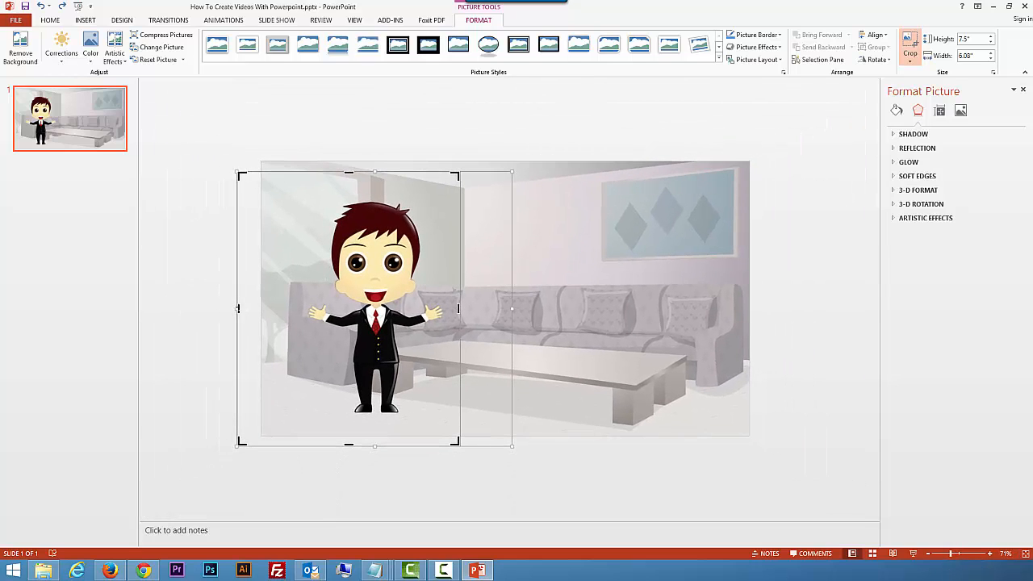
pyautogui.moveTo(239, 307); pyautogui.dragTo(258, 308)
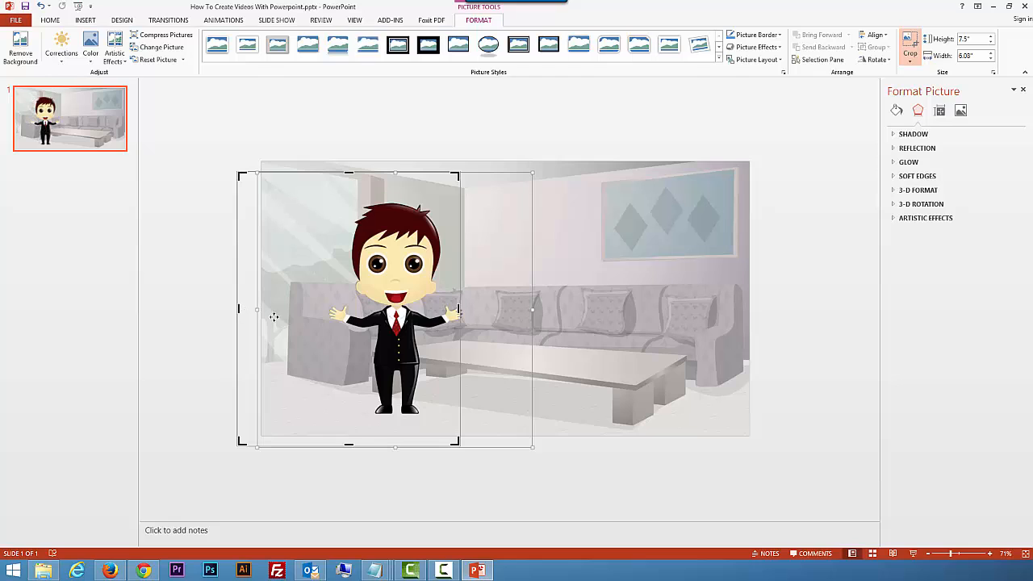
pyautogui.moveTo(363, 333); pyautogui.dragTo(320, 333)
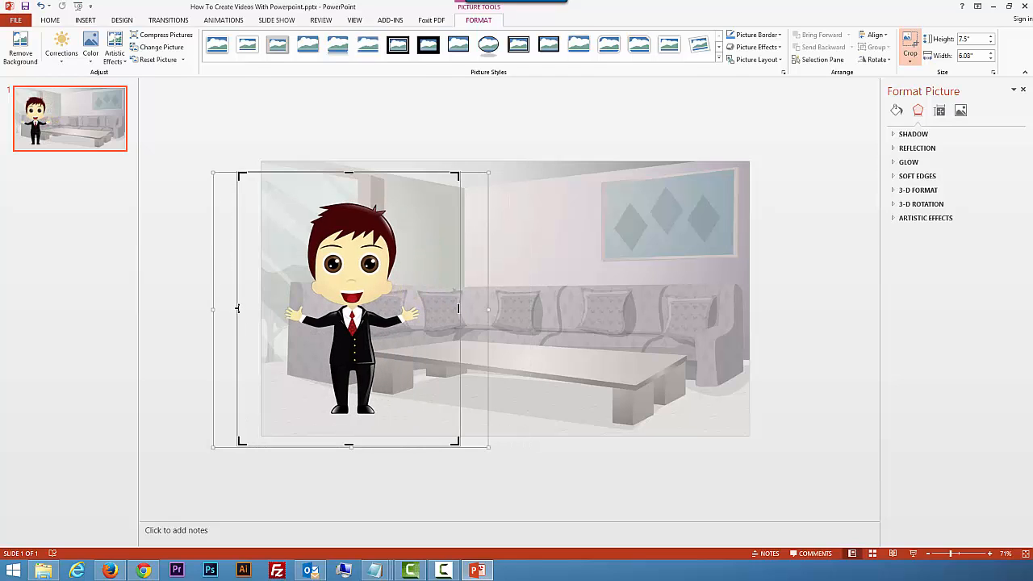
pyautogui.moveTo(241, 307); pyautogui.dragTo(268, 309)
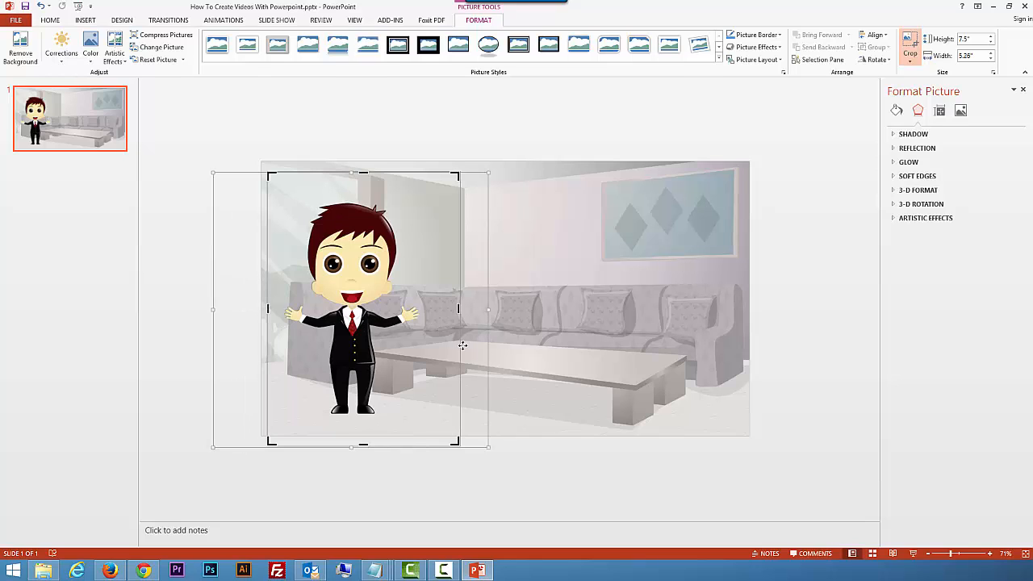
pyautogui.click(577, 356)
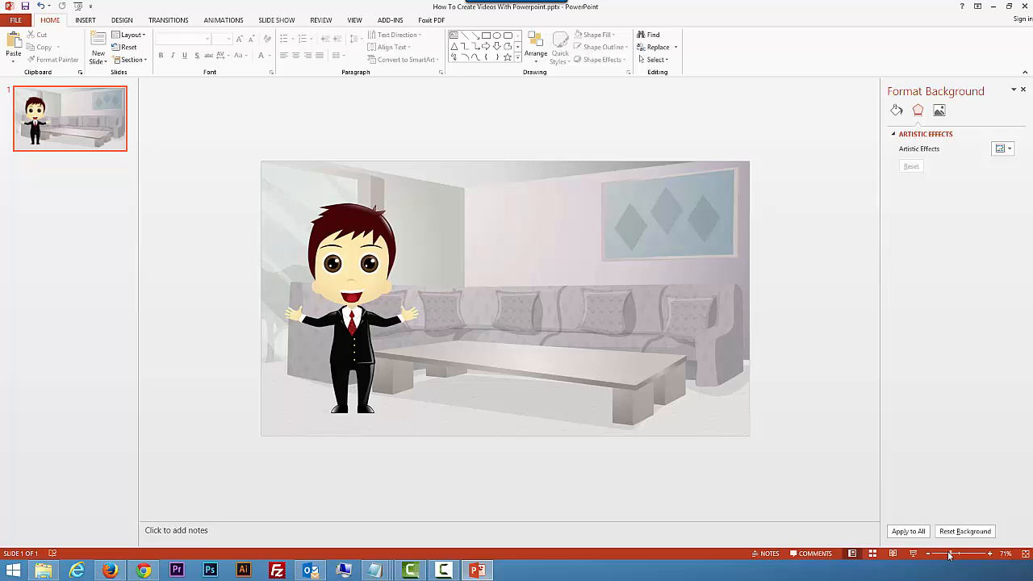
# Step: Move the cropped man so his outstretched hand sits at the slide's left edge
pyautogui.moveTo(948, 554); pyautogui.dragTo(946, 554)
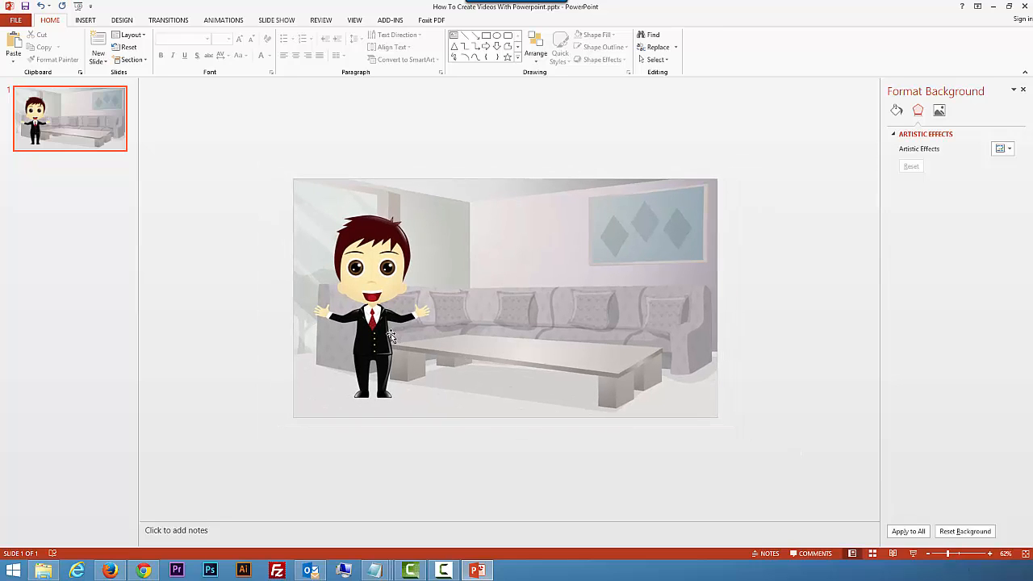
pyautogui.moveTo(391, 335); pyautogui.dragTo(359, 321)
pyautogui.click(185, 124)
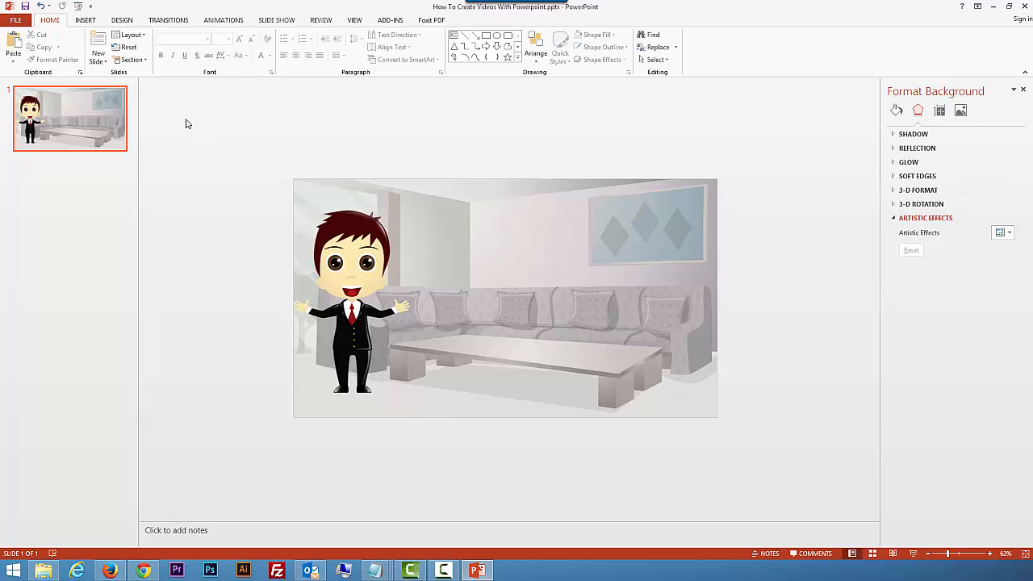
# Step: Insert the picture of the black-haired woman on the slide's right half and crop both its sides to a 4.76" width
pyautogui.click(85, 19)
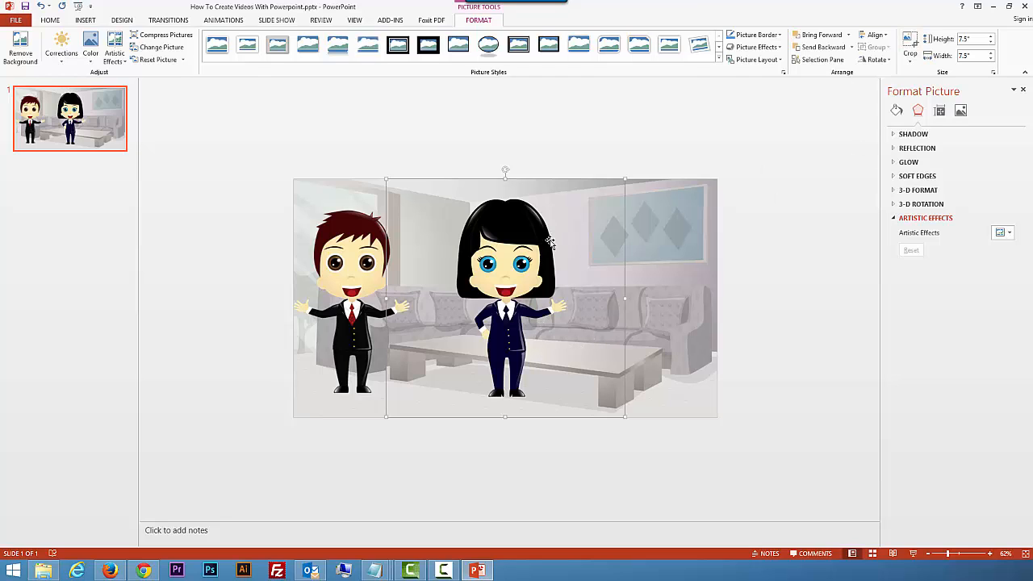
pyautogui.moveTo(546, 238); pyautogui.dragTo(620, 241)
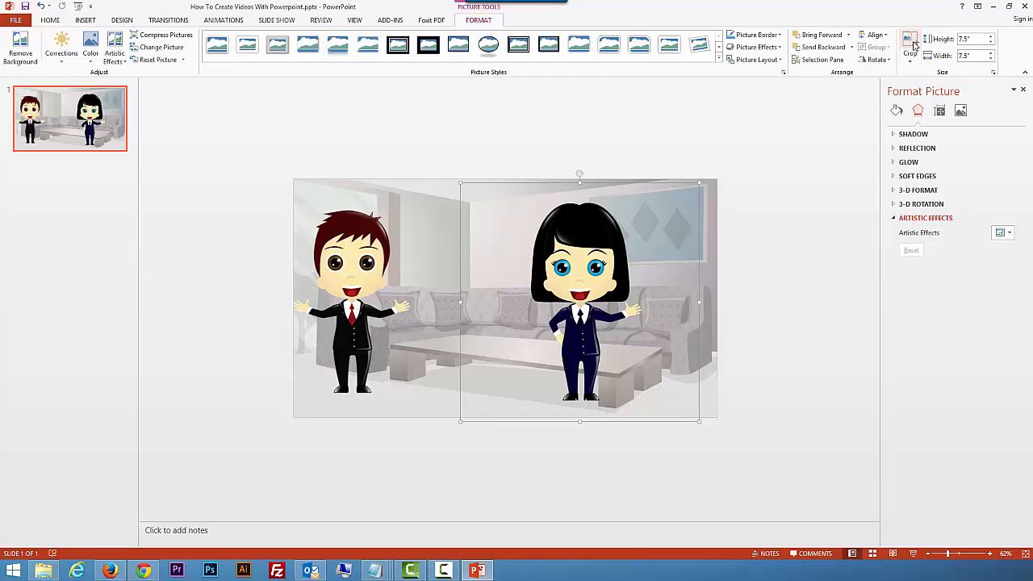
pyautogui.click(909, 46)
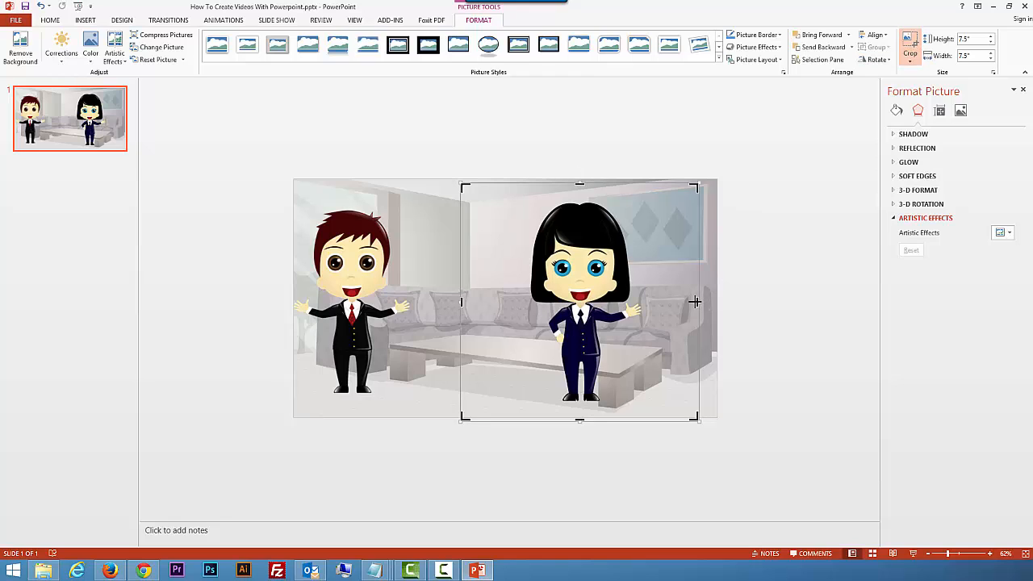
pyautogui.moveTo(695, 302); pyautogui.dragTo(659, 302)
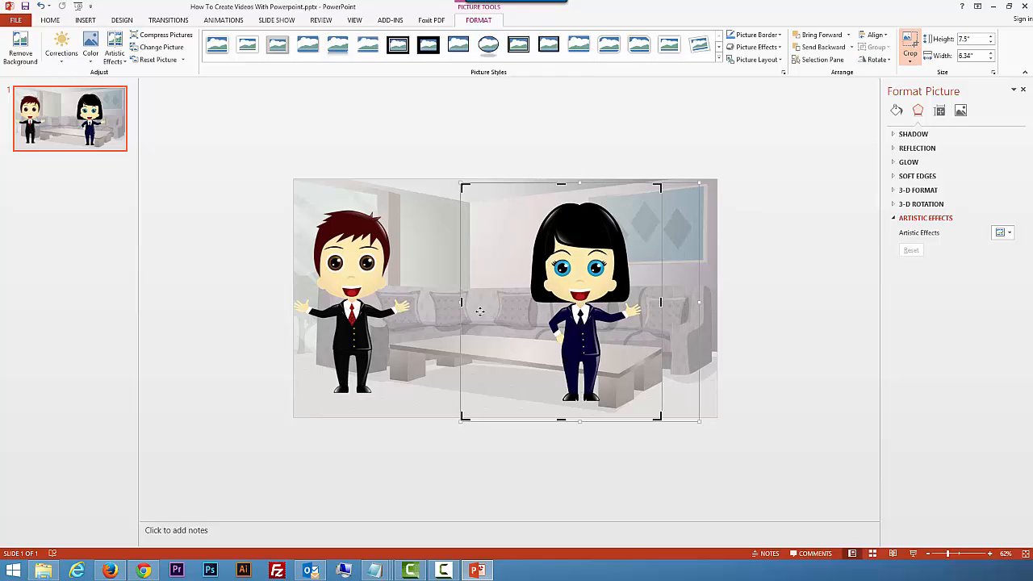
pyautogui.moveTo(464, 300); pyautogui.dragTo(510, 302)
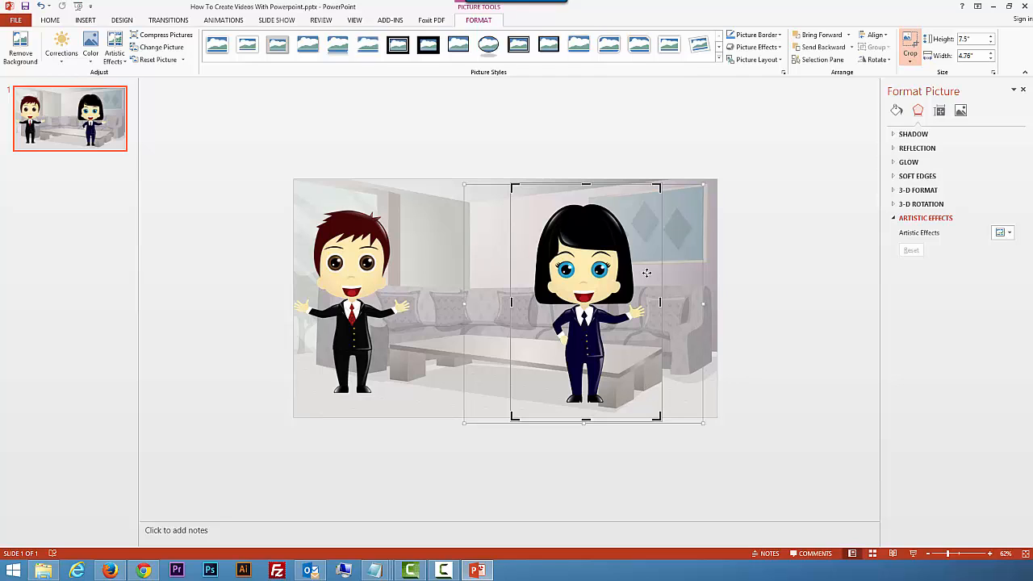
pyautogui.click(411, 145)
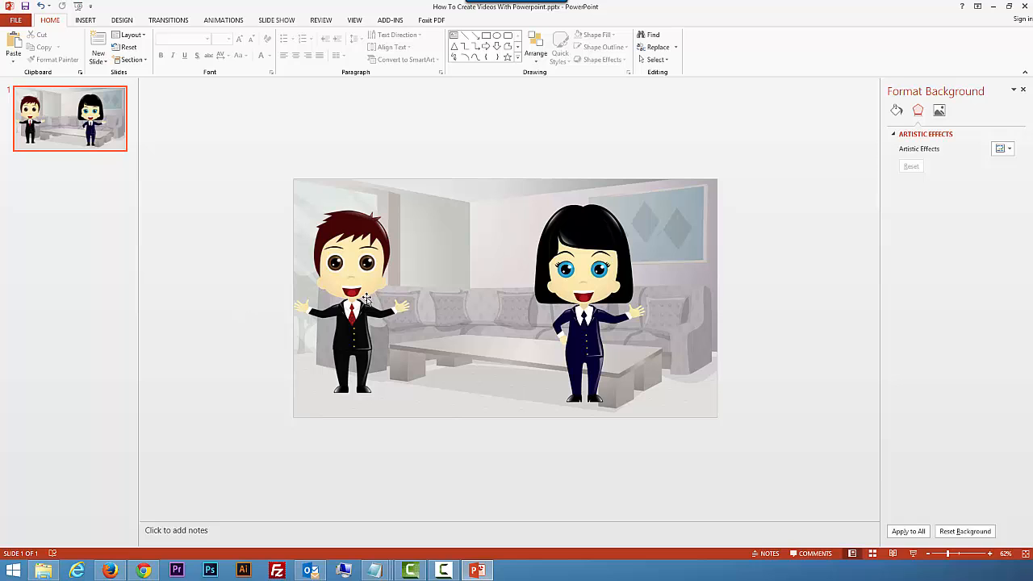
# Step: Move the man off the slide's left side and the woman off its right side, at roughly the same height
pyautogui.click(414, 302)
pyautogui.moveTo(415, 301); pyautogui.dragTo(381, 268)
pyautogui.moveTo(579, 268); pyautogui.dragTo(630, 265)
pyautogui.moveTo(377, 285); pyautogui.dragTo(228, 282)
pyautogui.moveTo(630, 292); pyautogui.dragTo(791, 298)
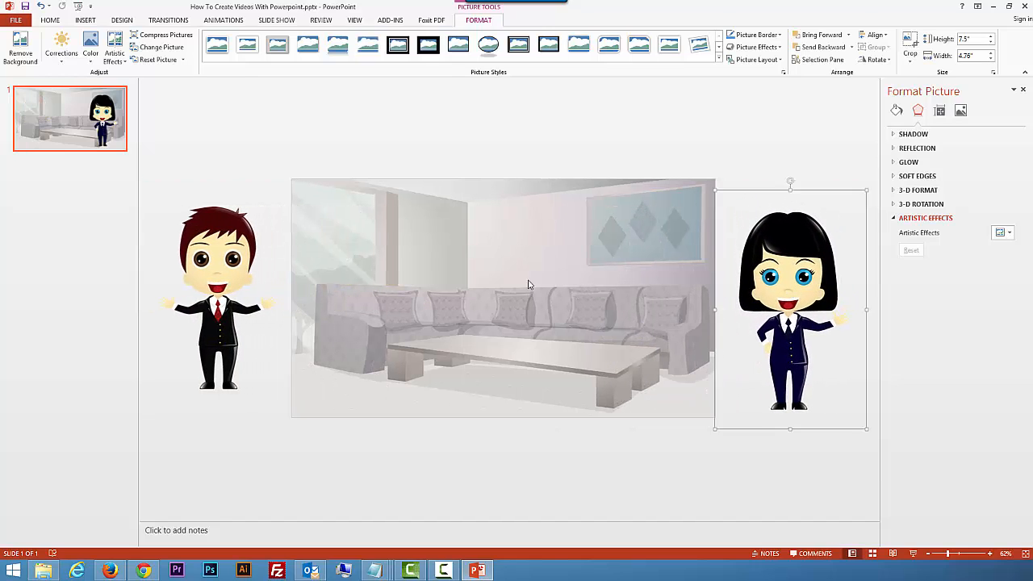
pyautogui.moveTo(233, 307); pyautogui.dragTo(234, 319)
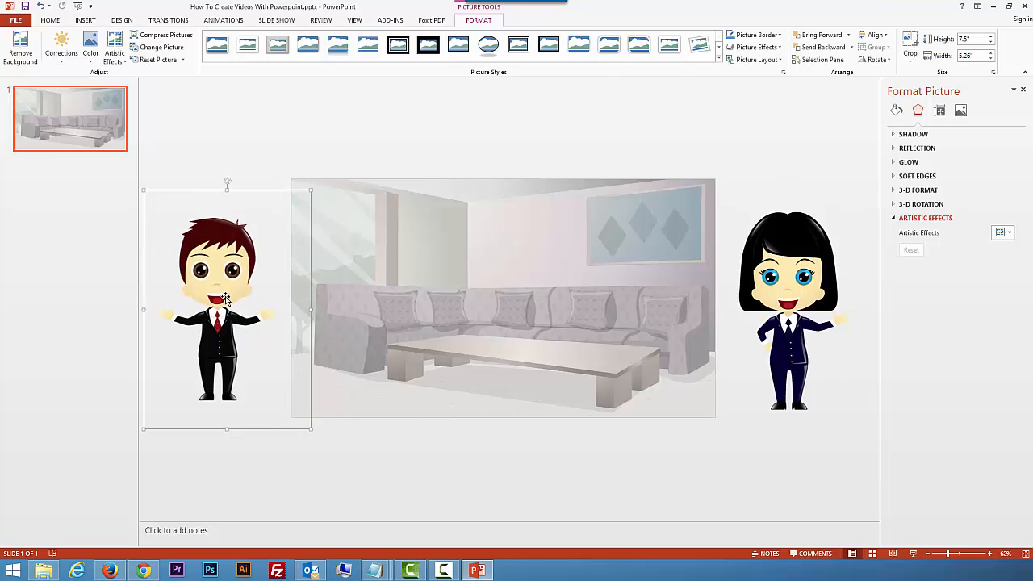
# Step: Show the Animation Pane in place of the Format Picture pane and narrow it to enlarge the editing area
pyautogui.click(225, 22)
pyautogui.click(805, 35)
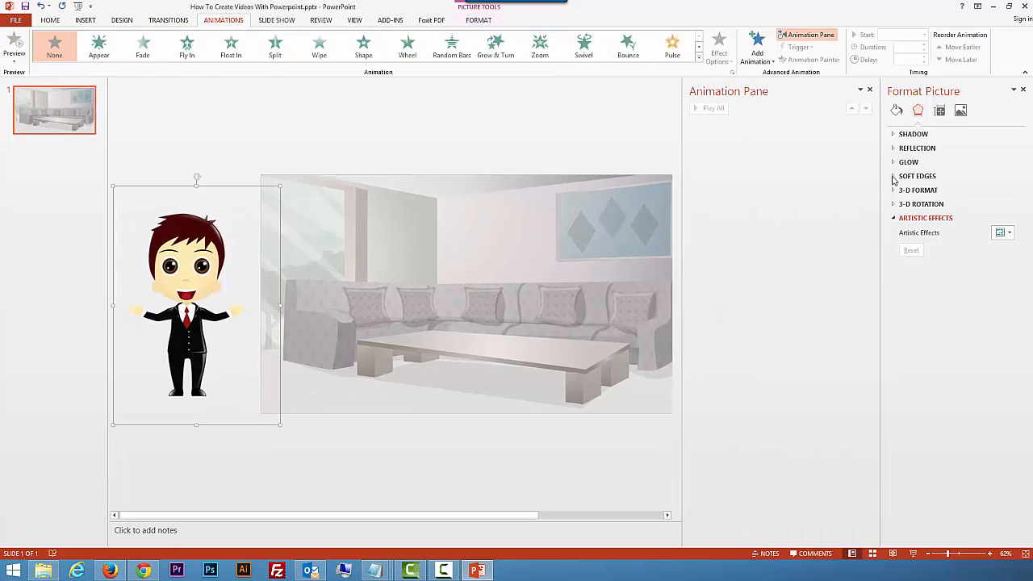
pyautogui.click(1022, 90)
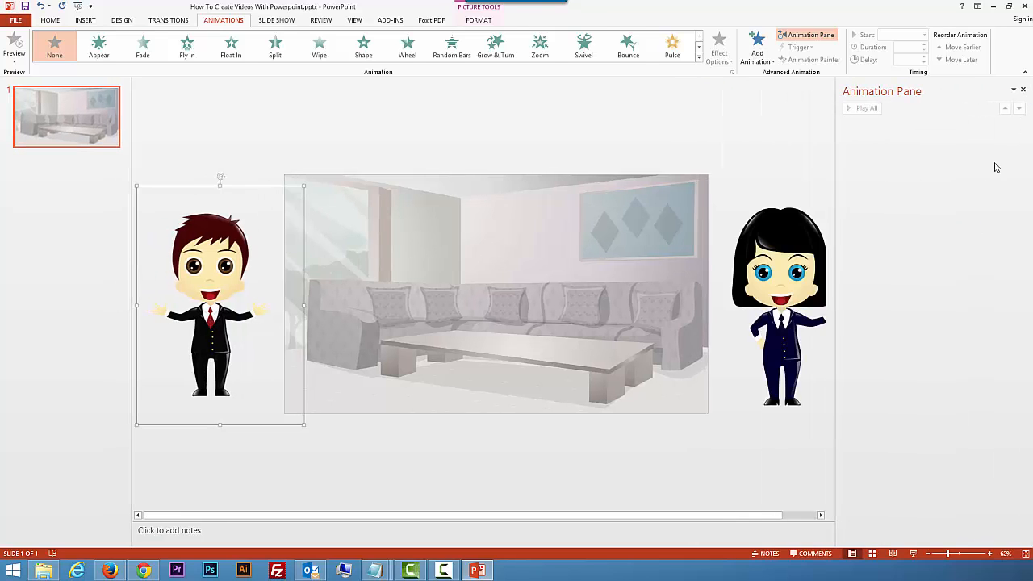
pyautogui.moveTo(835, 129); pyautogui.dragTo(874, 134)
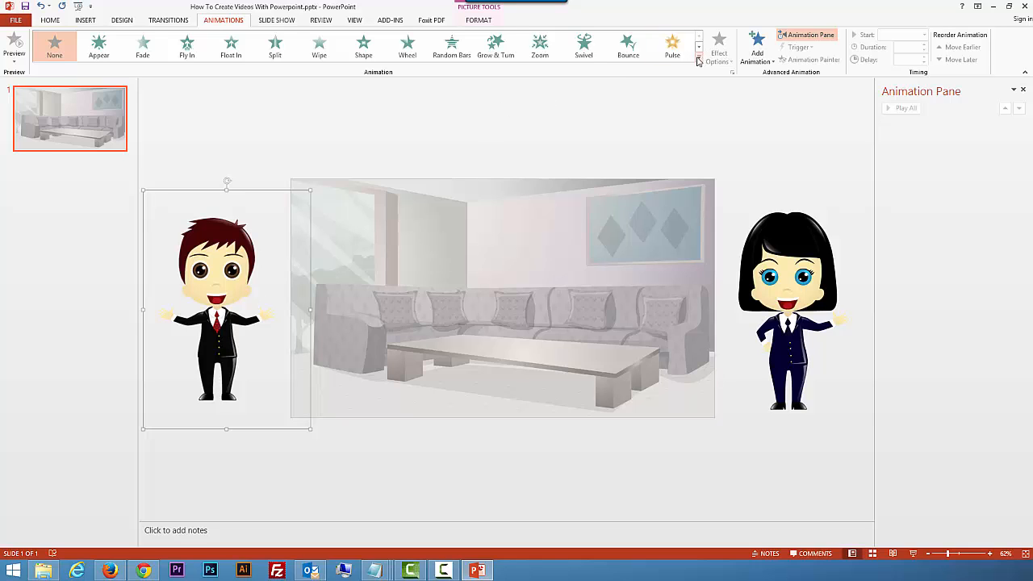
# Step: Add a Custom Path animation to the man, drawing a wavy path from his body onto the slide's left half
pyautogui.click(757, 48)
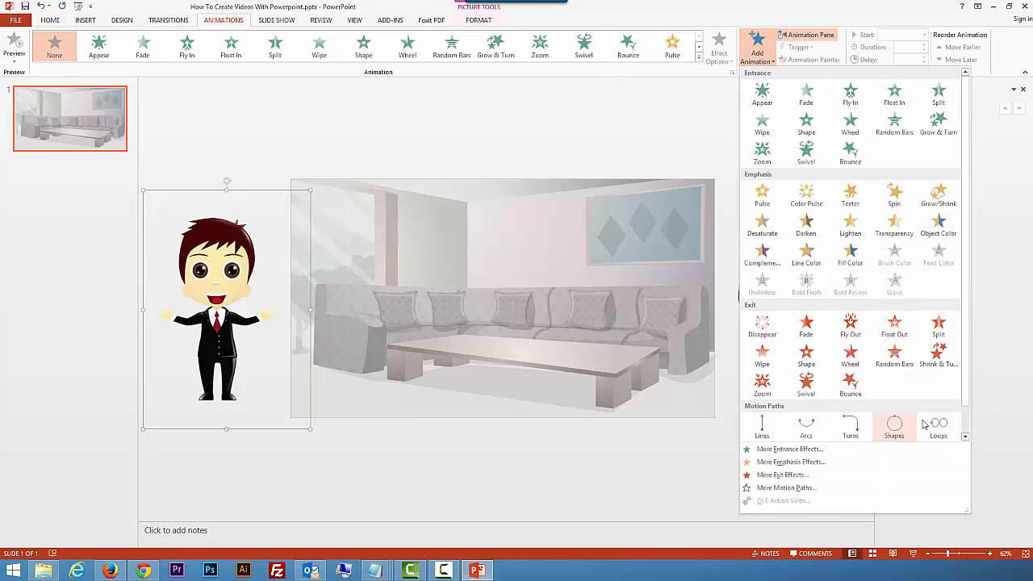
pyautogui.click(964, 435)
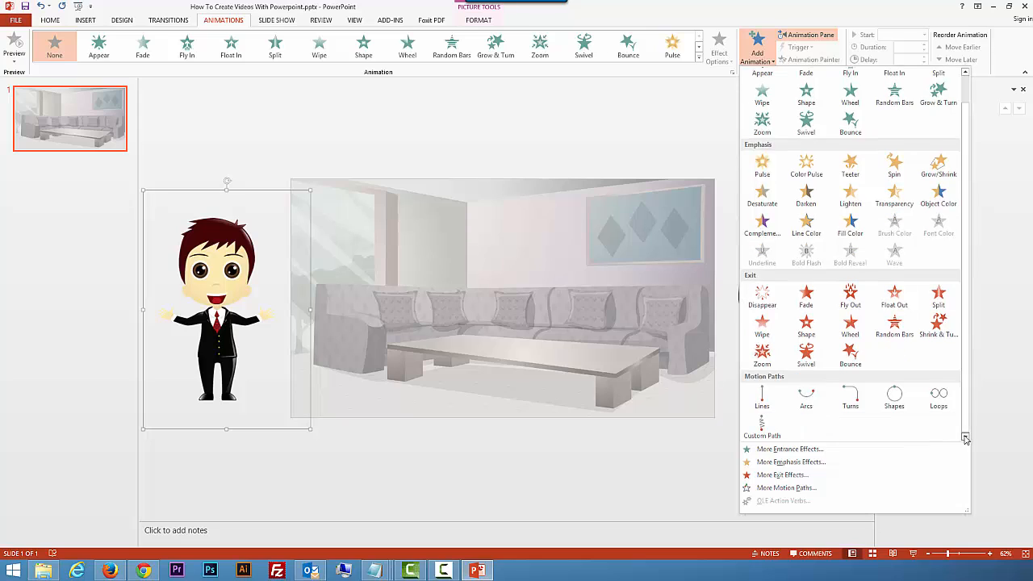
pyautogui.click(762, 425)
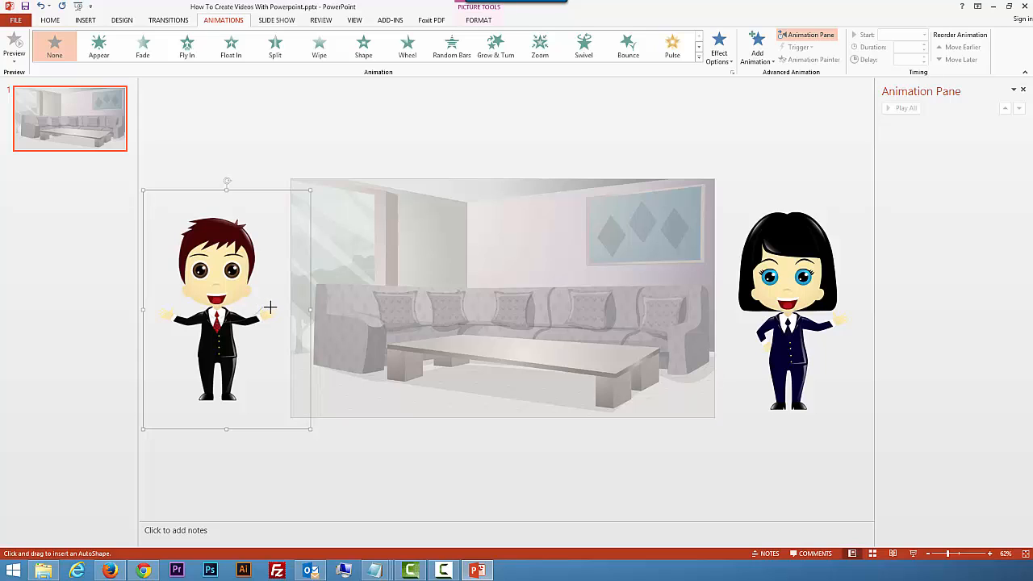
pyautogui.moveTo(269, 308)
pyautogui.mouseDown()
pyautogui.moveTo(299, 336)
pyautogui.moveTo(357, 308)
pyautogui.moveTo(382, 339)
pyautogui.moveTo(440, 316)
pyautogui.mouseUp()
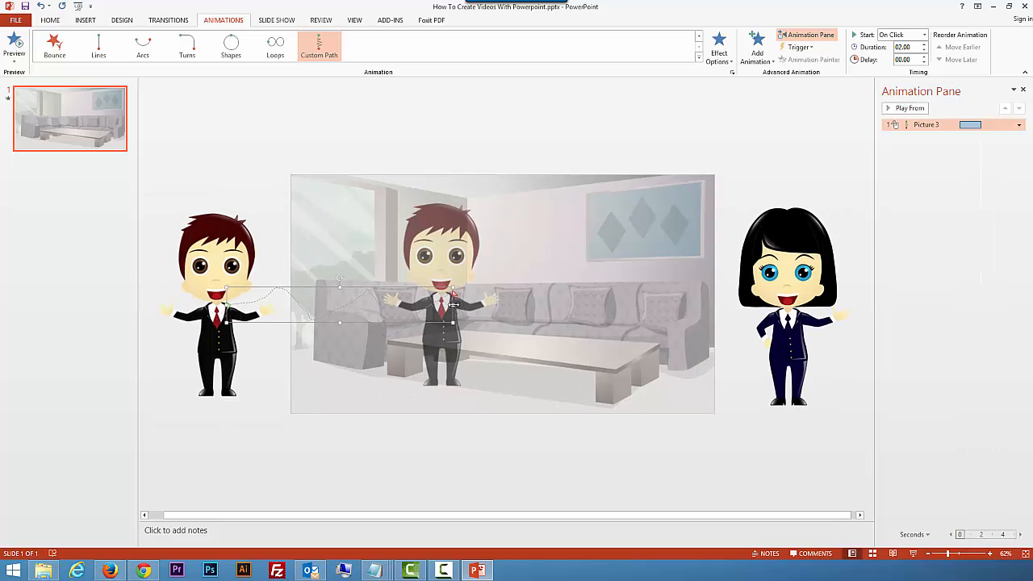
# Step: Shorten the man's motion path so it ends near the leftmost sofa cushion, and preview the animation
pyautogui.moveTo(452, 296); pyautogui.dragTo(392, 297)
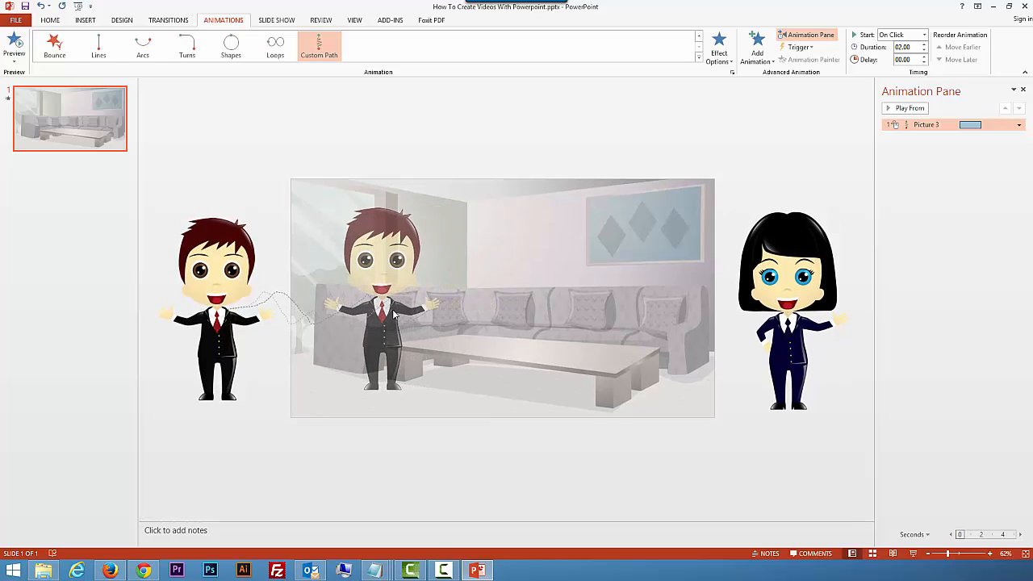
pyautogui.click(901, 108)
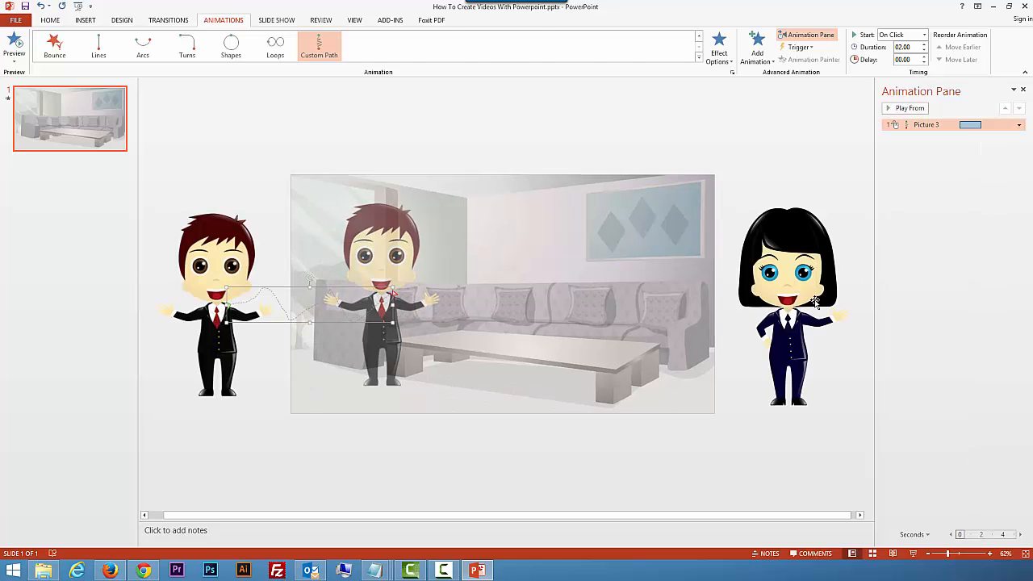
# Step: Add a Custom Path animation to the woman, drawing a wavy path from her position onto the slide's right half
pyautogui.click(804, 295)
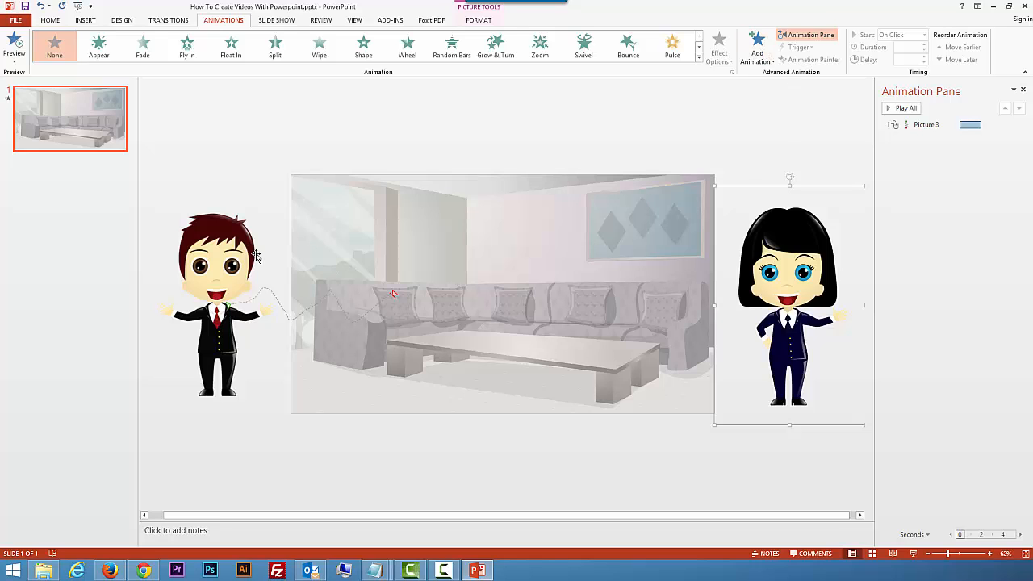
pyautogui.click(757, 49)
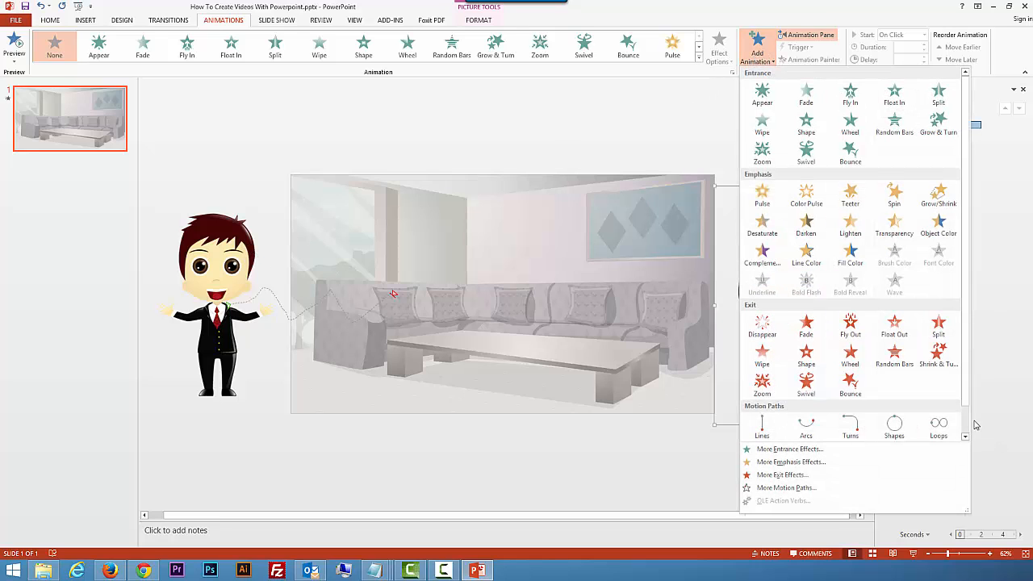
pyautogui.click(964, 436)
pyautogui.click(762, 425)
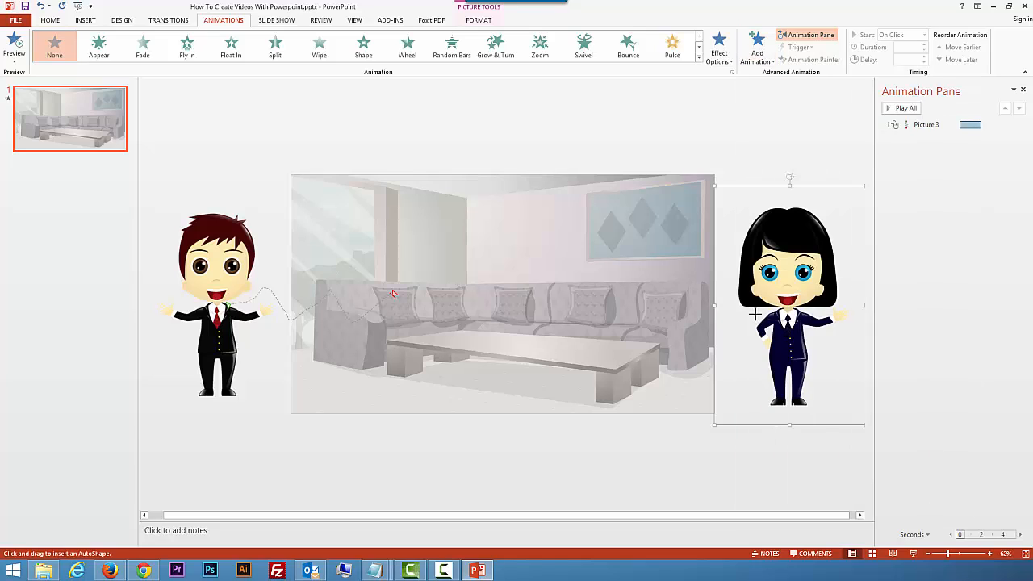
pyautogui.moveTo(722, 319)
pyautogui.mouseDown()
pyautogui.moveTo(714, 330)
pyautogui.moveTo(673, 307)
pyautogui.moveTo(651, 327)
pyautogui.moveTo(622, 311)
pyautogui.mouseUp()
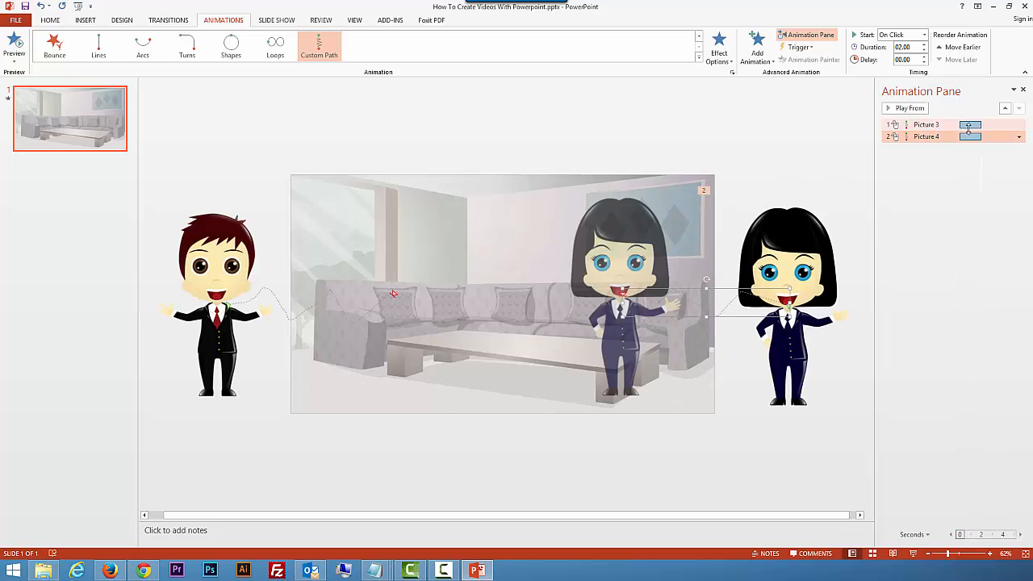
pyautogui.click(950, 123)
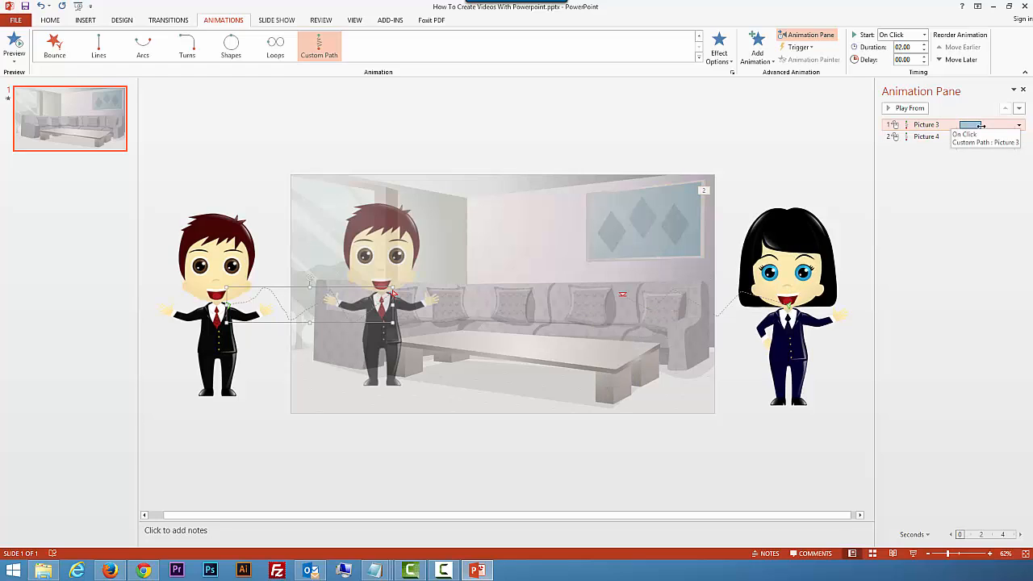
pyautogui.click(1019, 126)
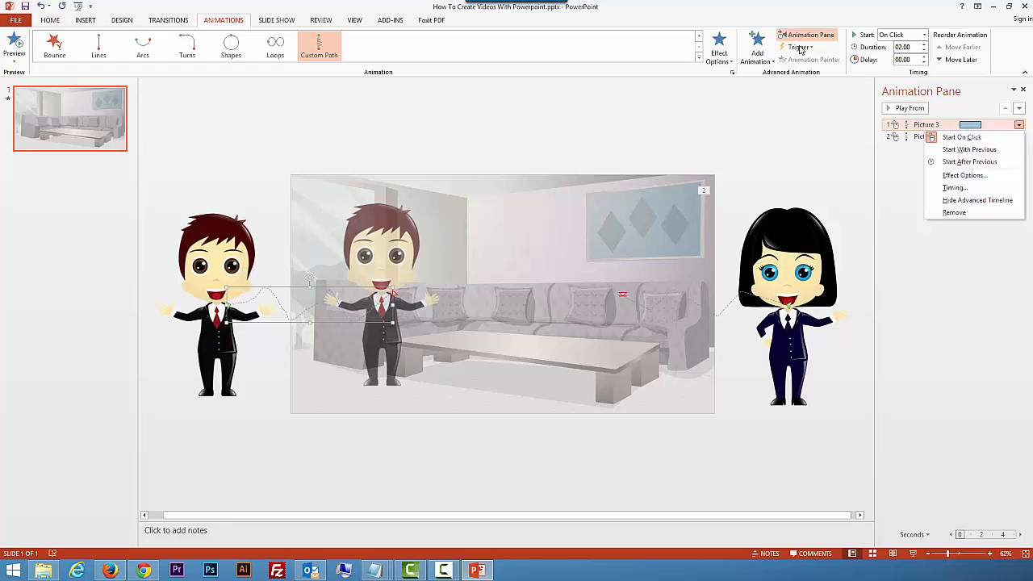
pyautogui.click(918, 137)
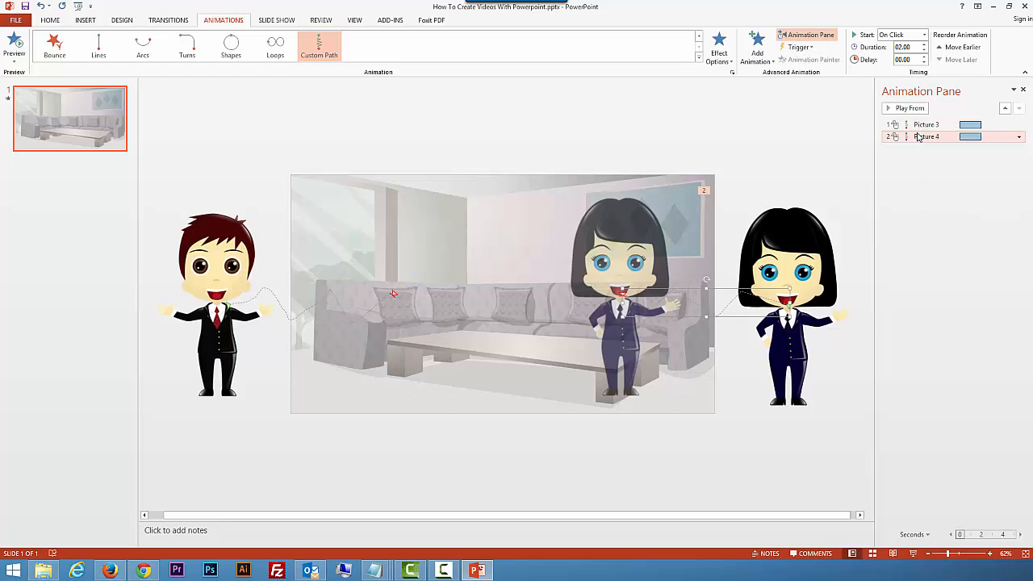
pyautogui.doubleClick(968, 136)
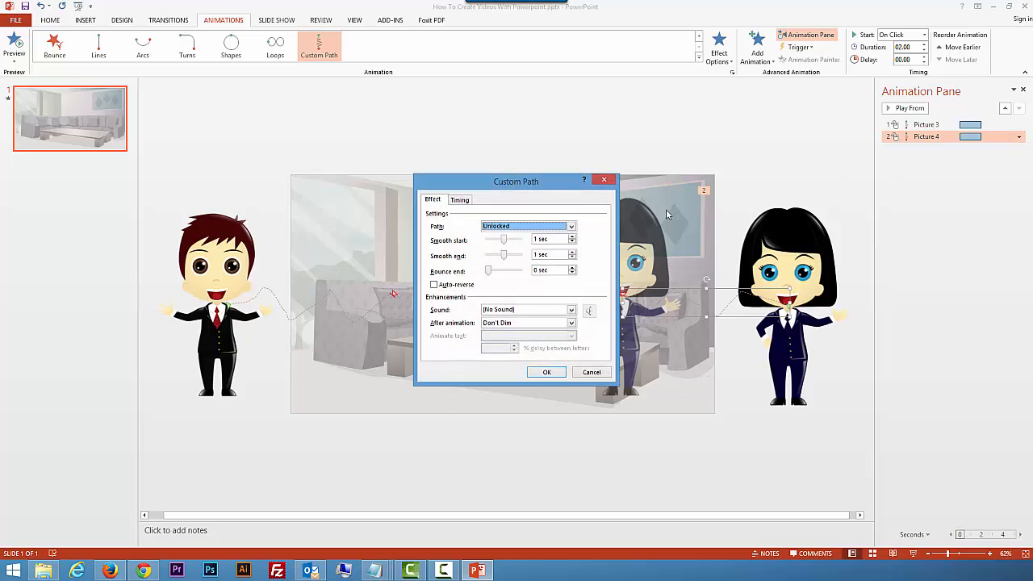
pyautogui.click(592, 372)
# Step: Set the woman's motion path animation to Start After Previous and preview the slide's animations
pyautogui.click(1019, 137)
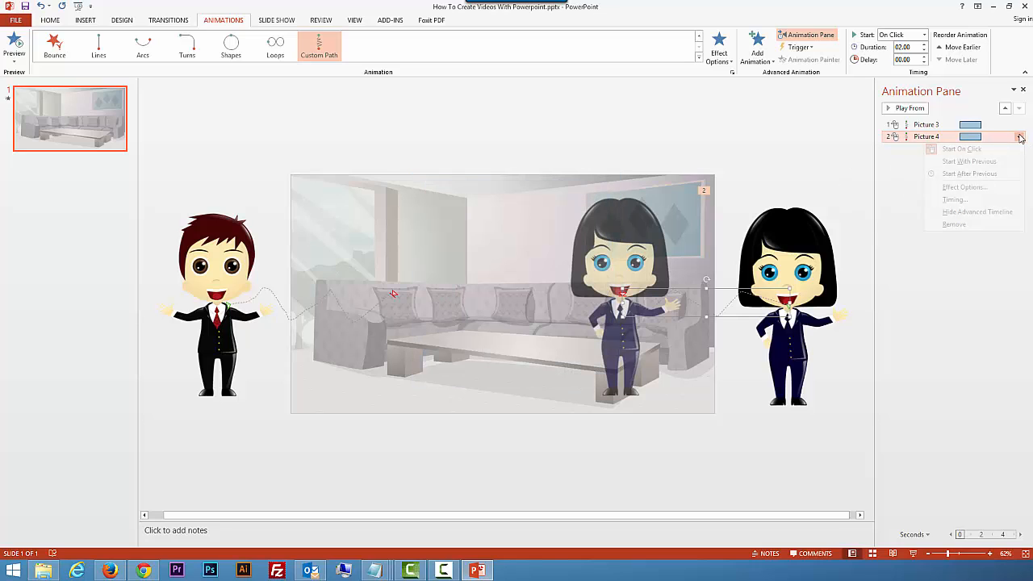
pyautogui.click(969, 162)
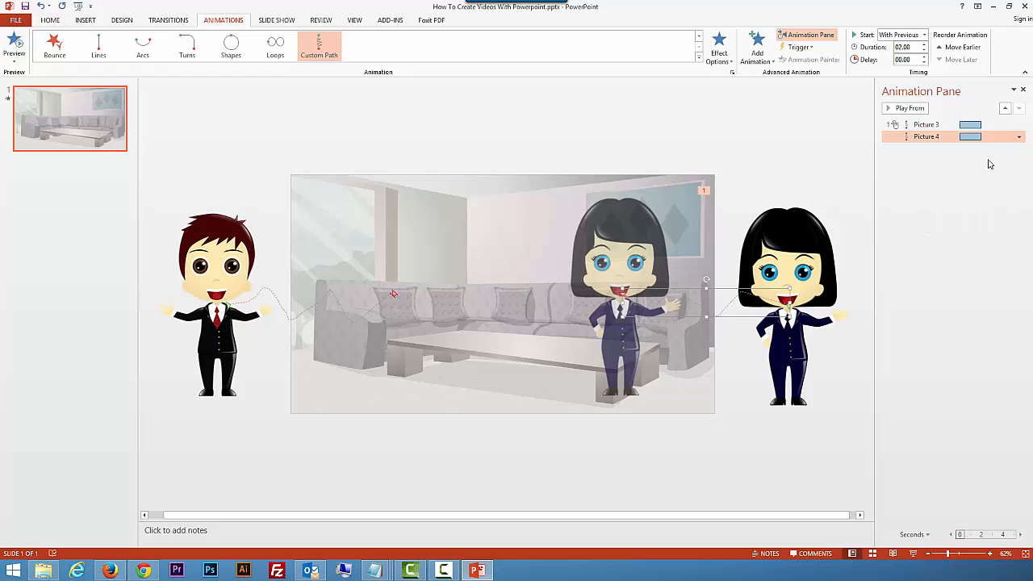
pyautogui.click(1019, 137)
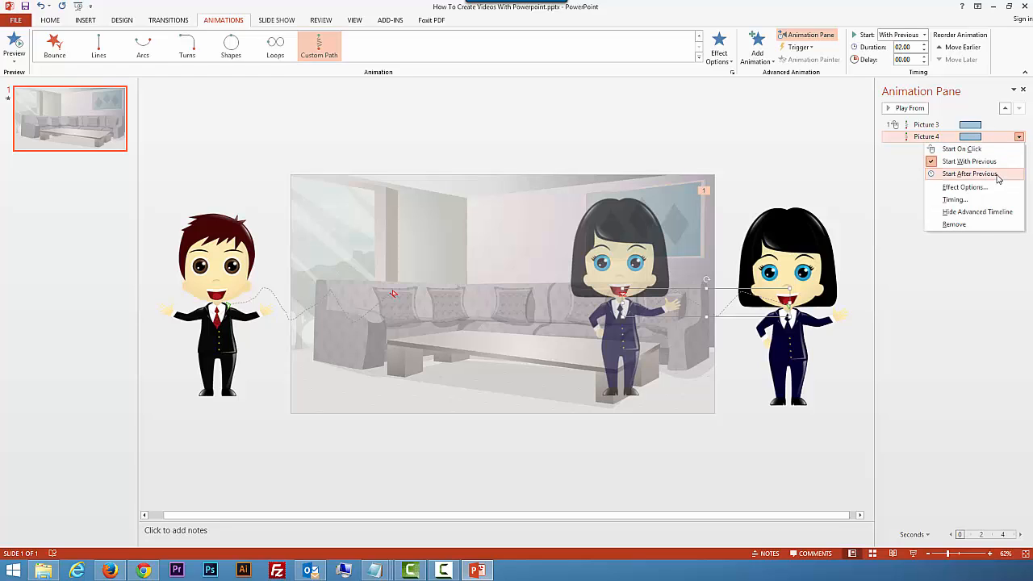
pyautogui.click(996, 175)
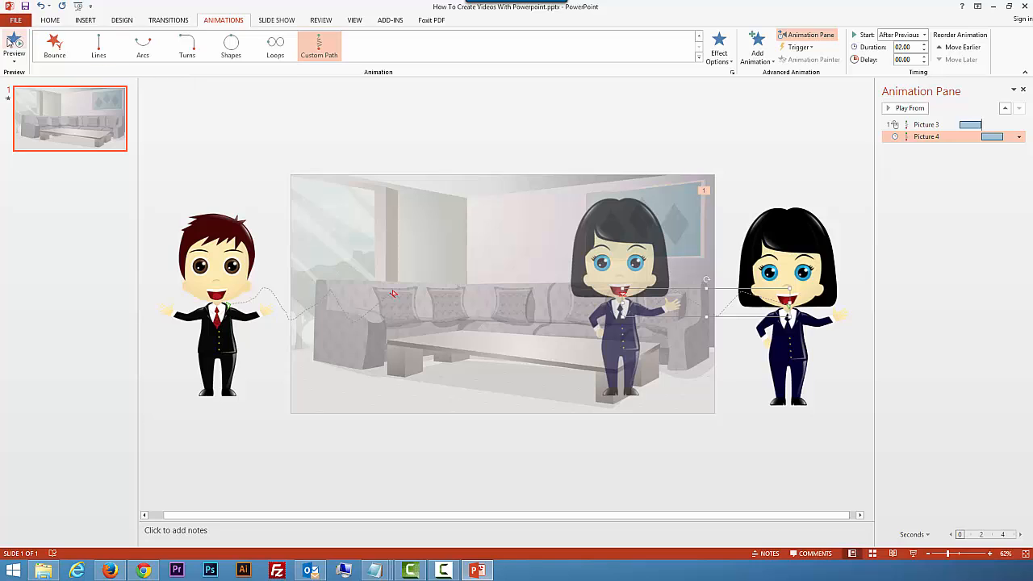
pyautogui.click(10, 42)
pyautogui.click(946, 182)
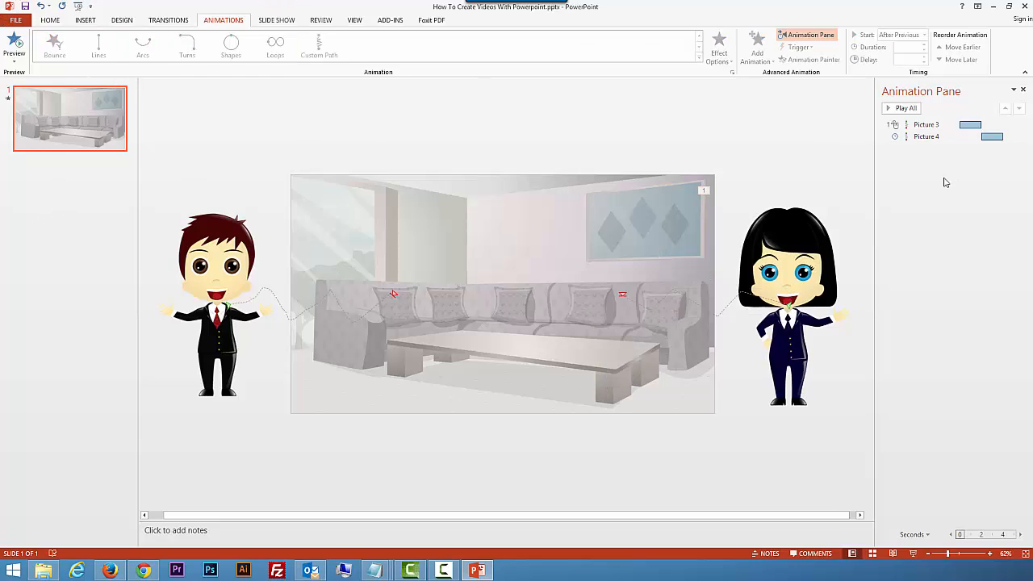
# Step: Insert the walking2 audio file from the computer onto the slide
pyautogui.click(86, 21)
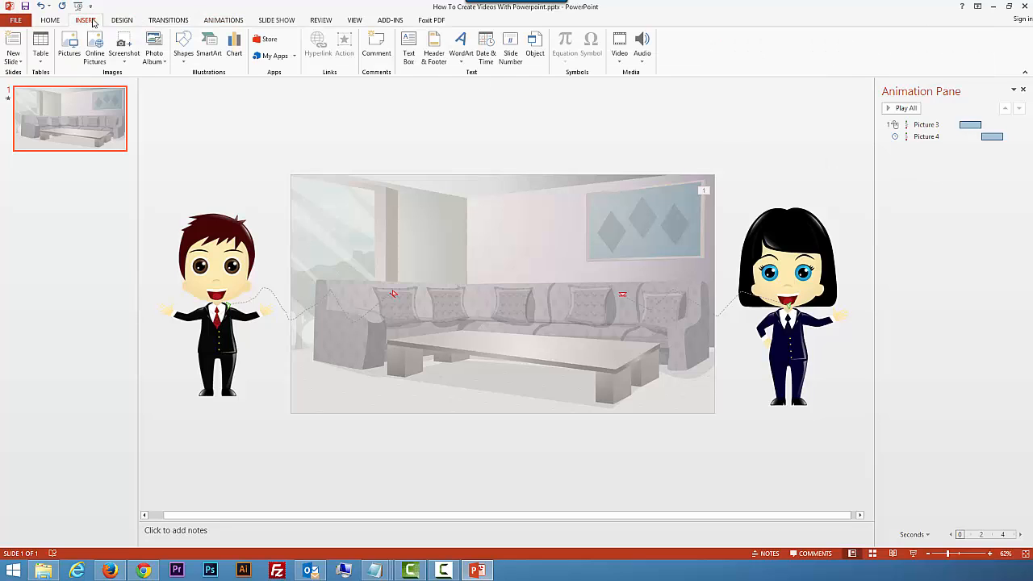
pyautogui.click(647, 45)
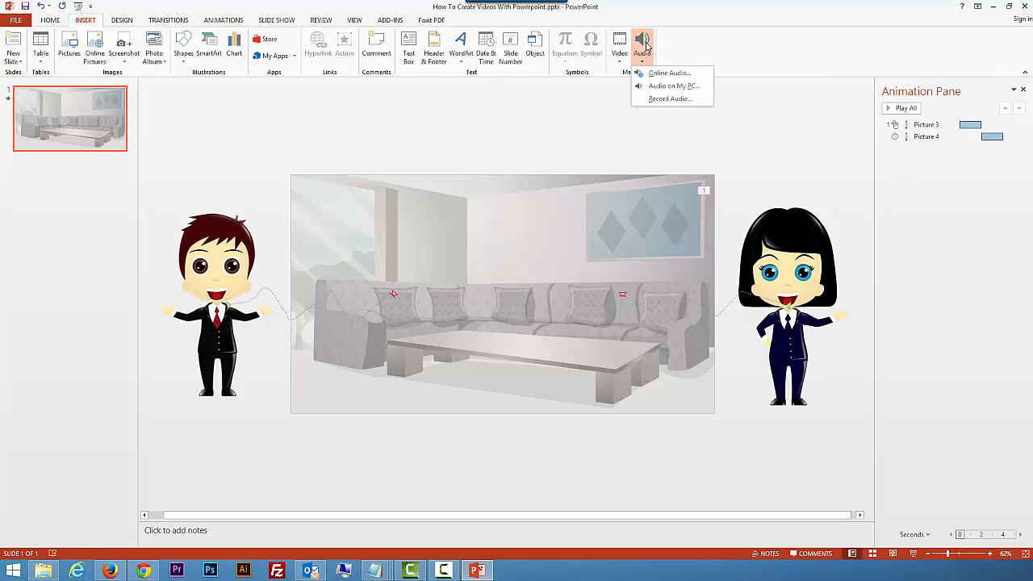
pyautogui.click(676, 86)
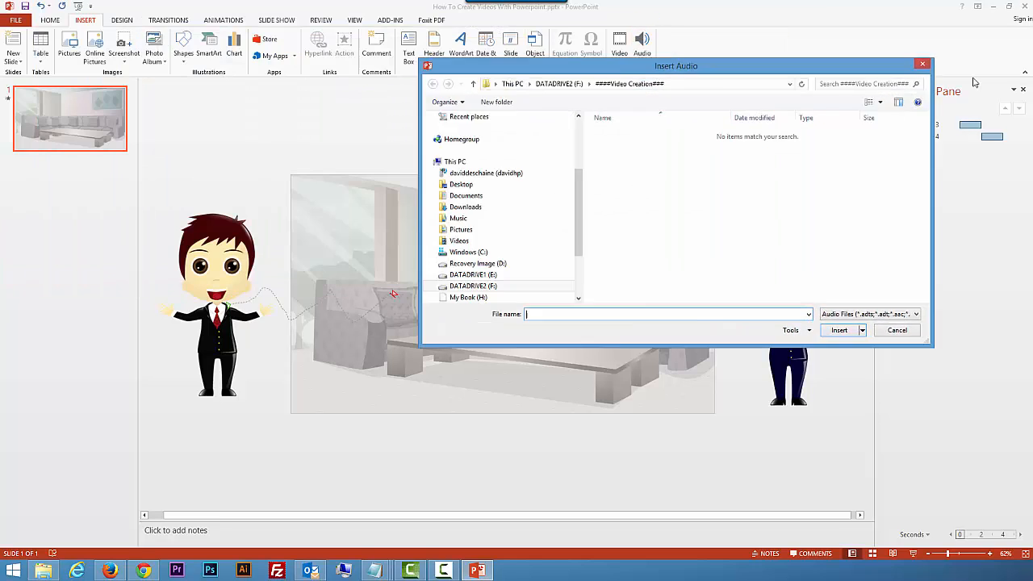
pyautogui.press('Escape')
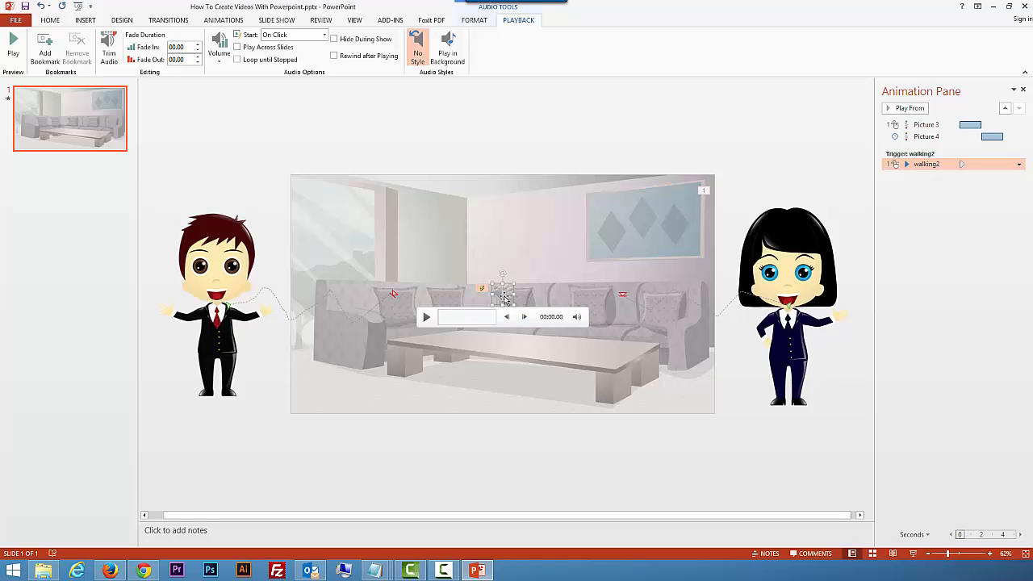
# Step: Set the walking2 audio to start automatically and hide during the show, and move its icon over the framed wall picture
pyautogui.click(299, 34)
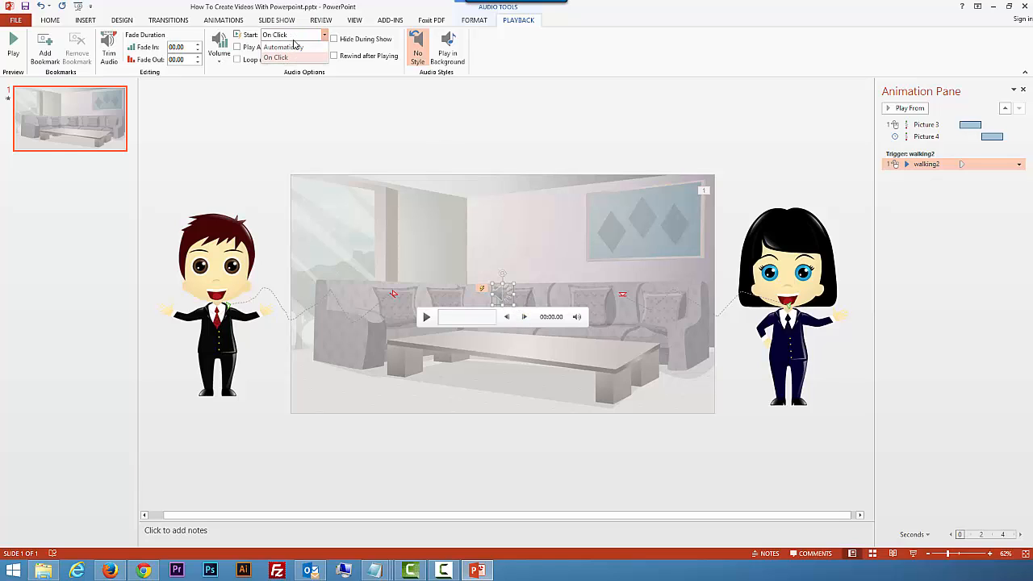
pyautogui.click(292, 48)
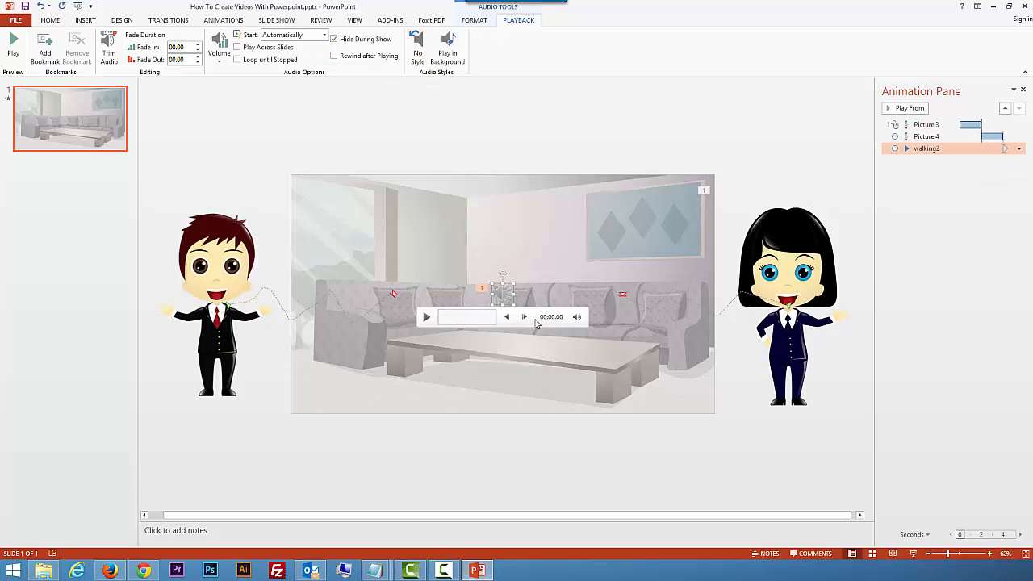
pyautogui.moveTo(510, 284); pyautogui.dragTo(646, 203)
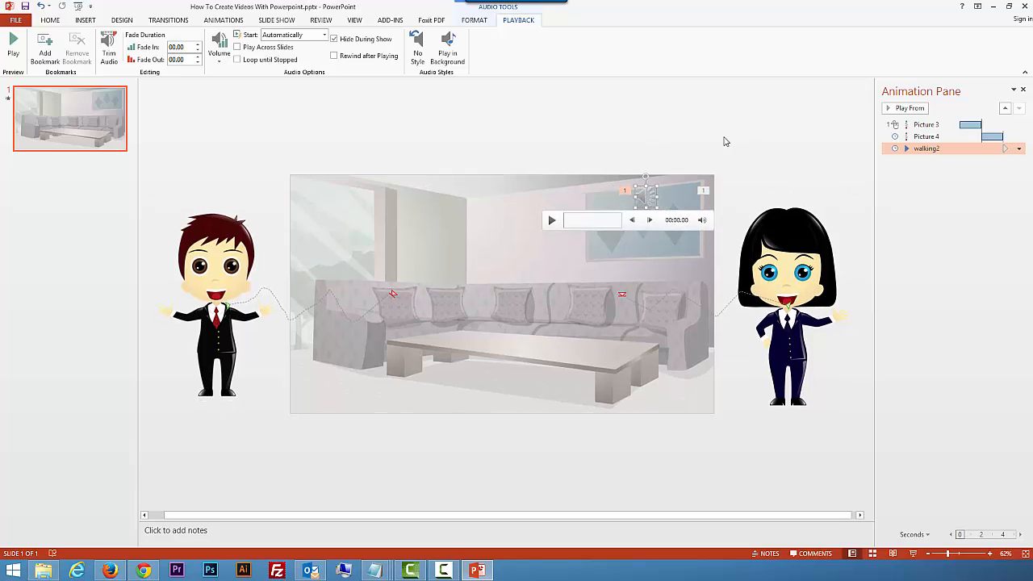
# Step: Set the walking2 audio to Start With Previous and move it ahead of both characters in the animation order
pyautogui.moveTo(952, 148); pyautogui.dragTo(948, 139)
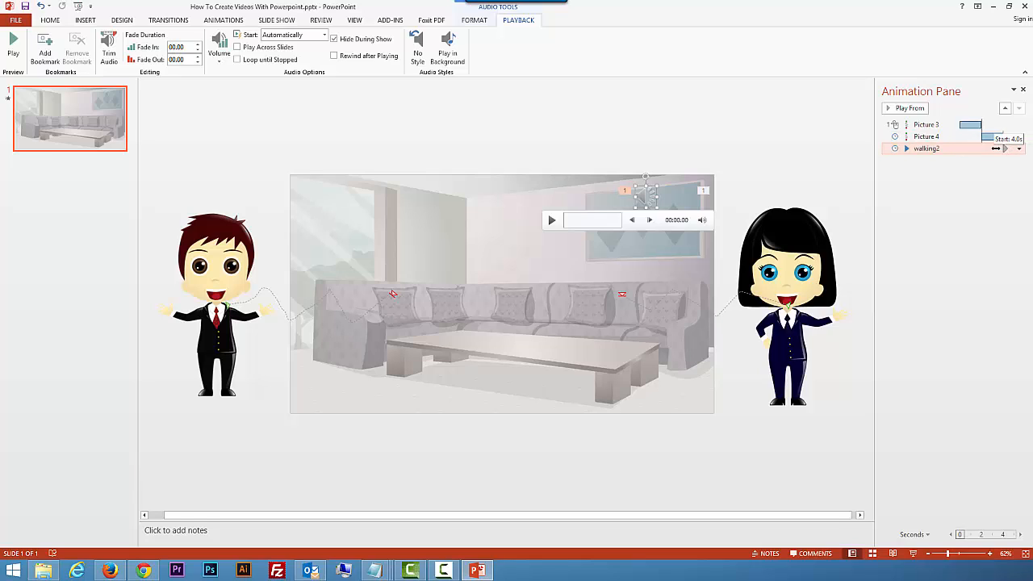
pyautogui.click(960, 149)
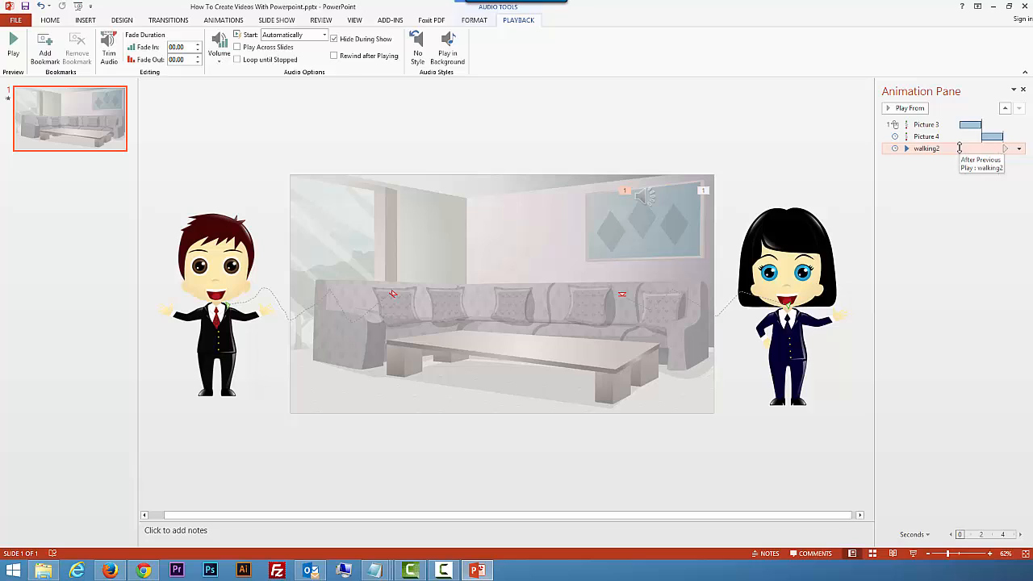
pyautogui.moveTo(1005, 149); pyautogui.dragTo(972, 151)
pyautogui.click(1019, 148)
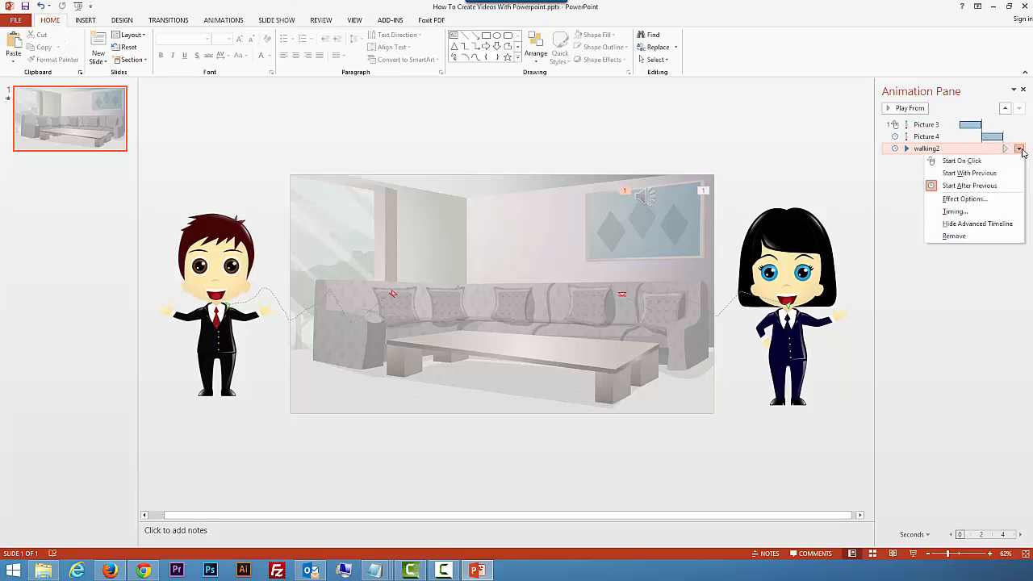
pyautogui.click(986, 174)
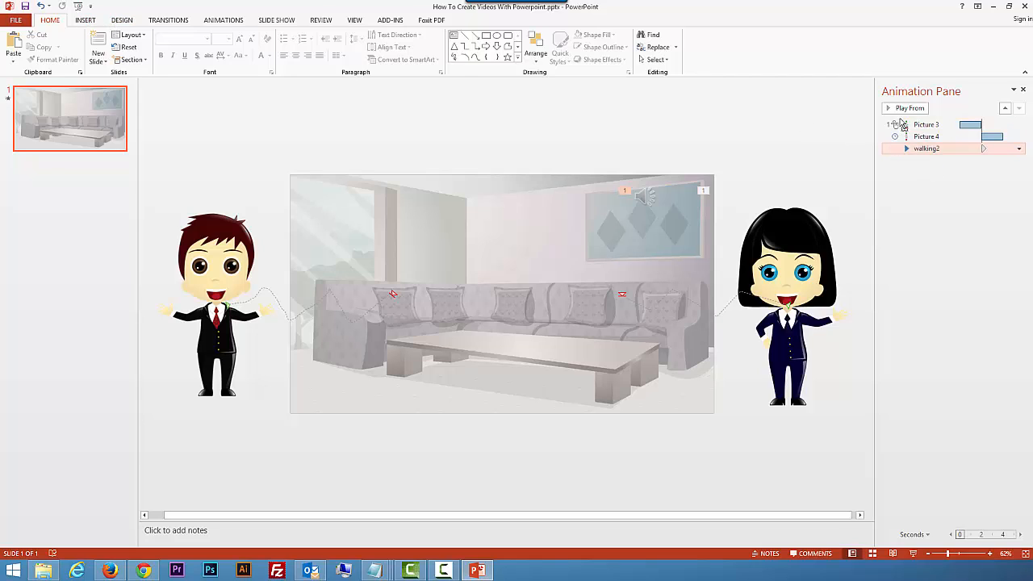
pyautogui.moveTo(900, 120); pyautogui.dragTo(900, 119)
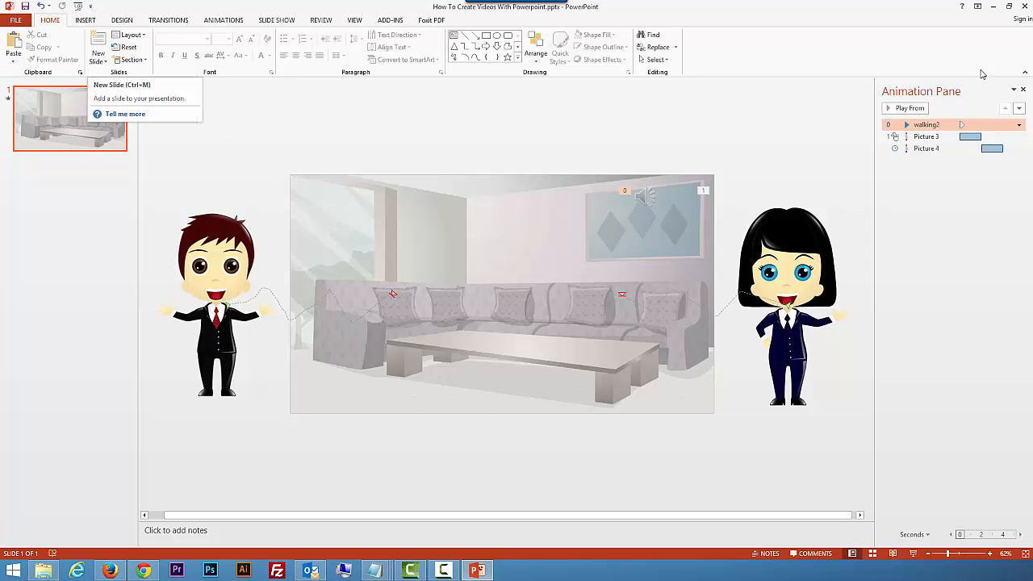
pyautogui.click(915, 108)
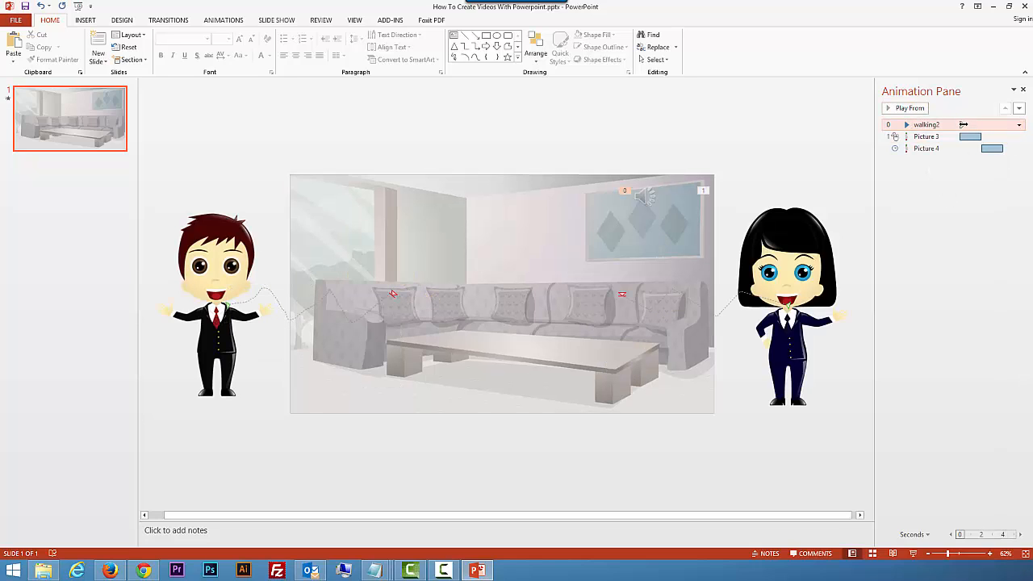
# Step: Check the walking2 audio's effect and timing options, keeping the With Previous start, and preview it
pyautogui.doubleClick(964, 128)
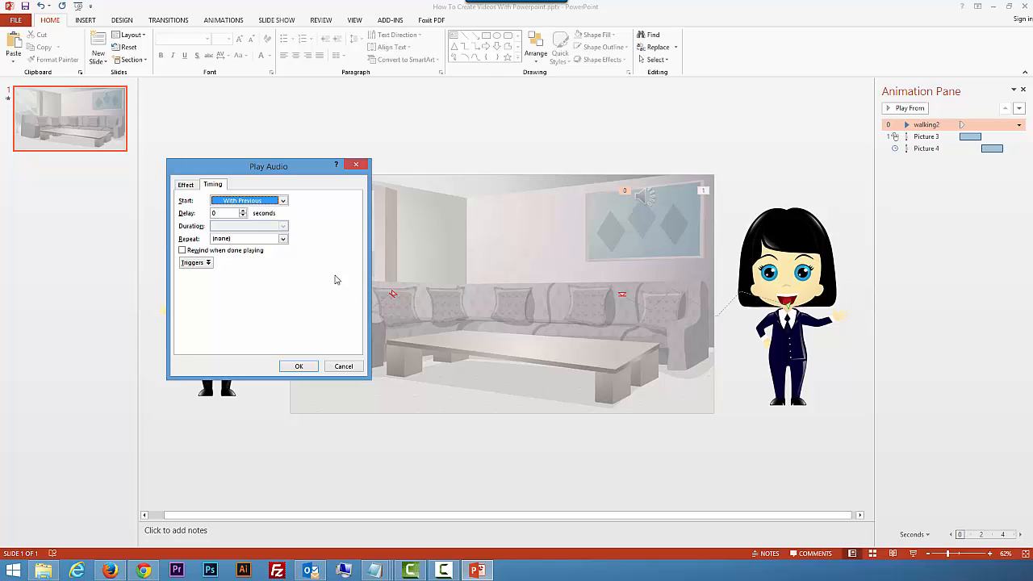
pyautogui.click(185, 185)
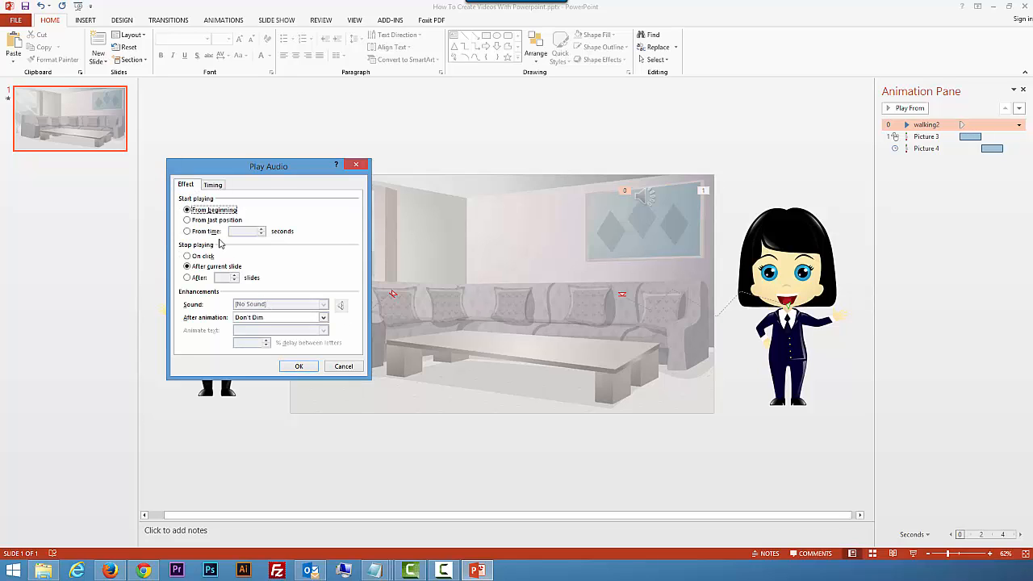
pyautogui.click(214, 187)
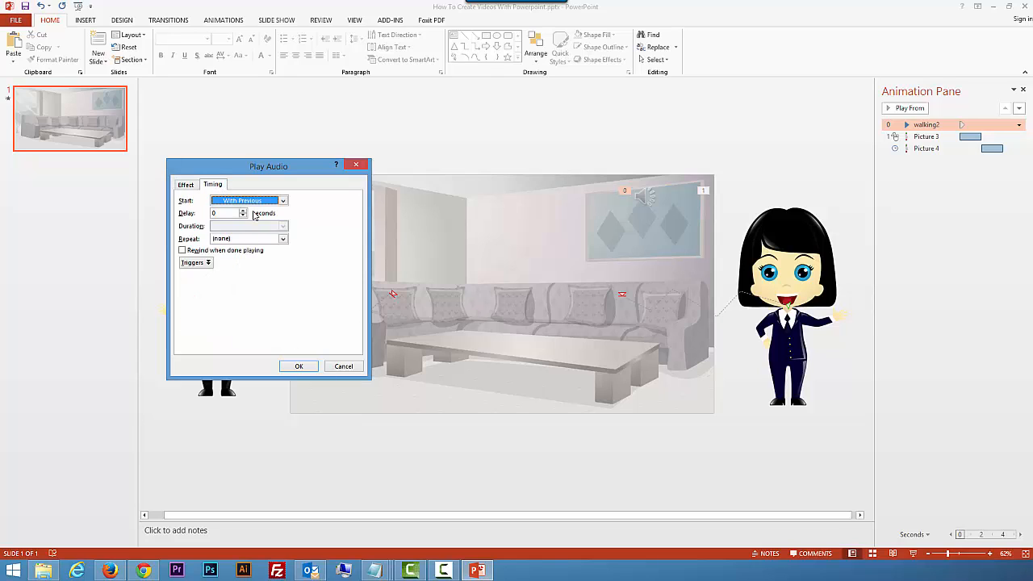
pyautogui.click(283, 201)
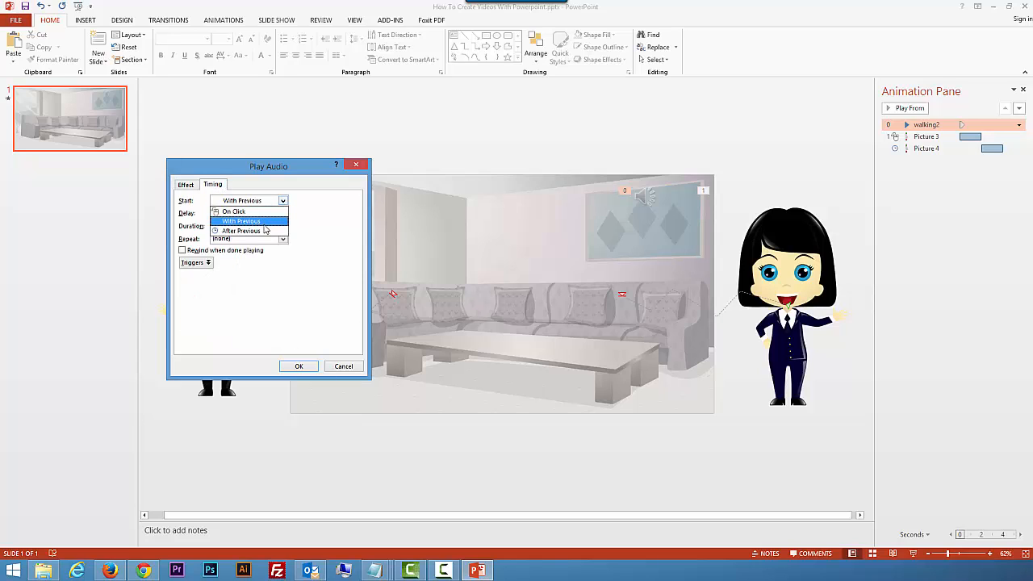
pyautogui.click(261, 221)
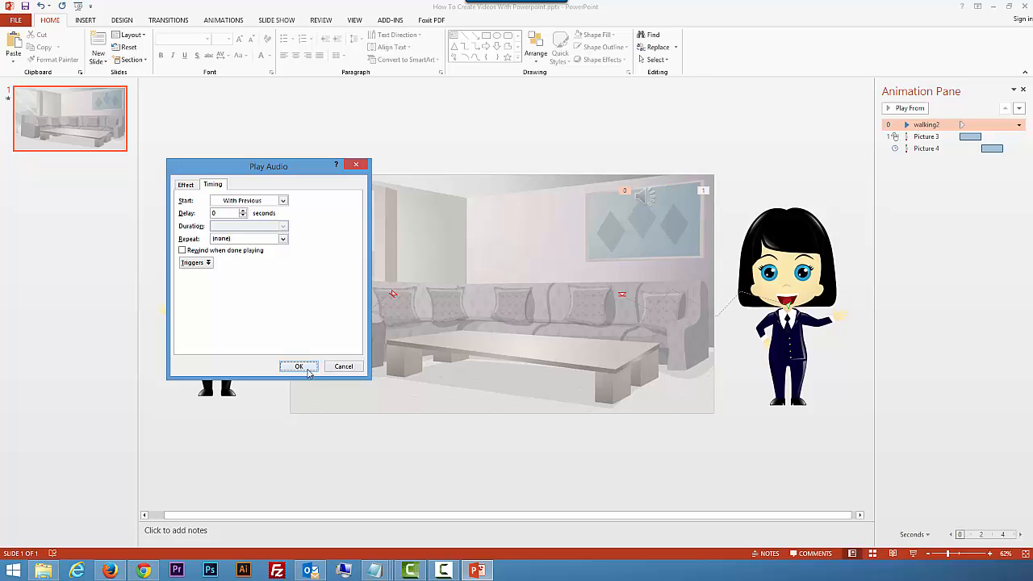
pyautogui.click(299, 366)
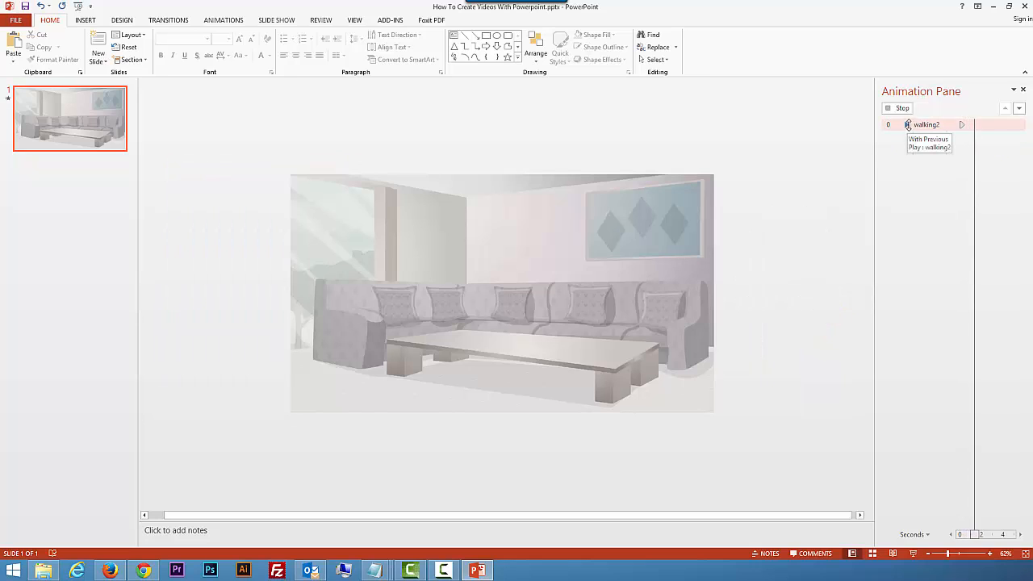
pyautogui.click(904, 108)
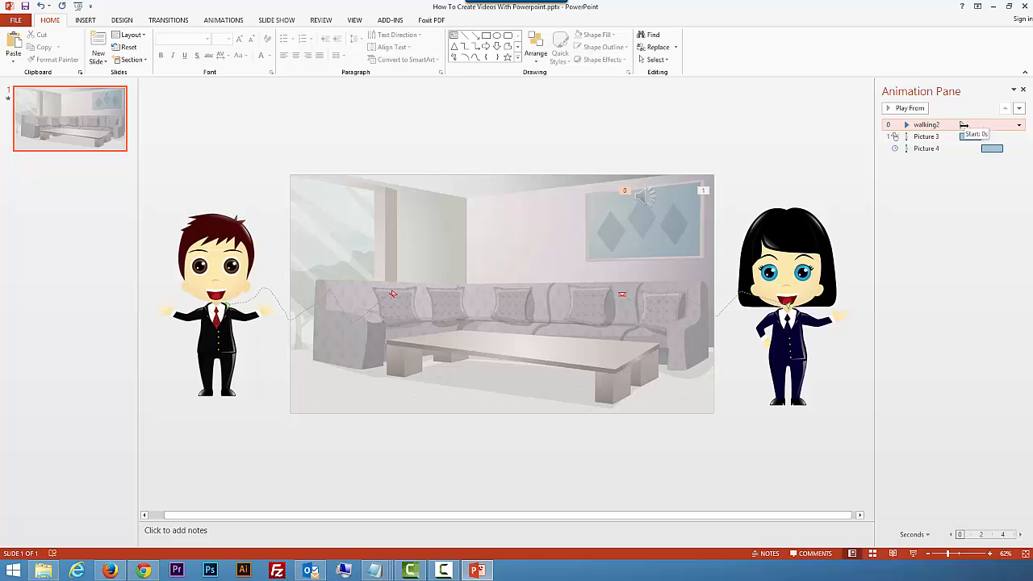
# Step: Turn on Rewind when done playing for the walking2 audio and stop the preview
pyautogui.doubleClick(964, 125)
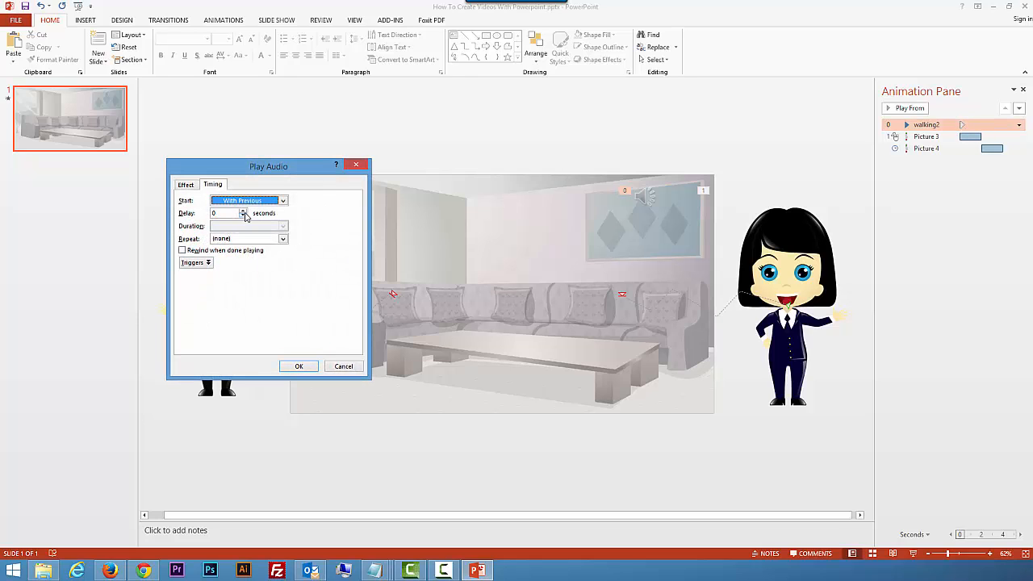
pyautogui.click(187, 185)
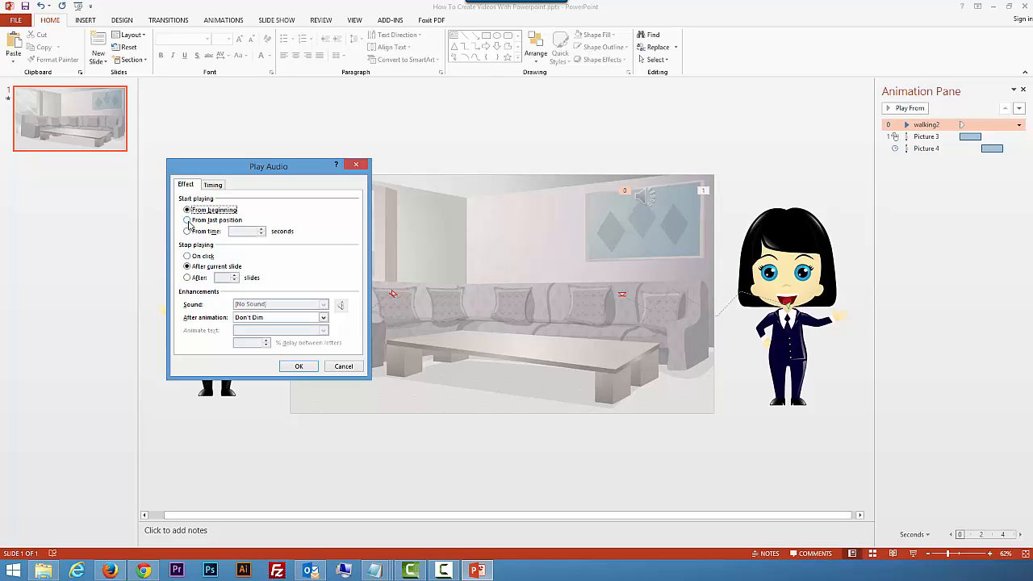
pyautogui.click(214, 187)
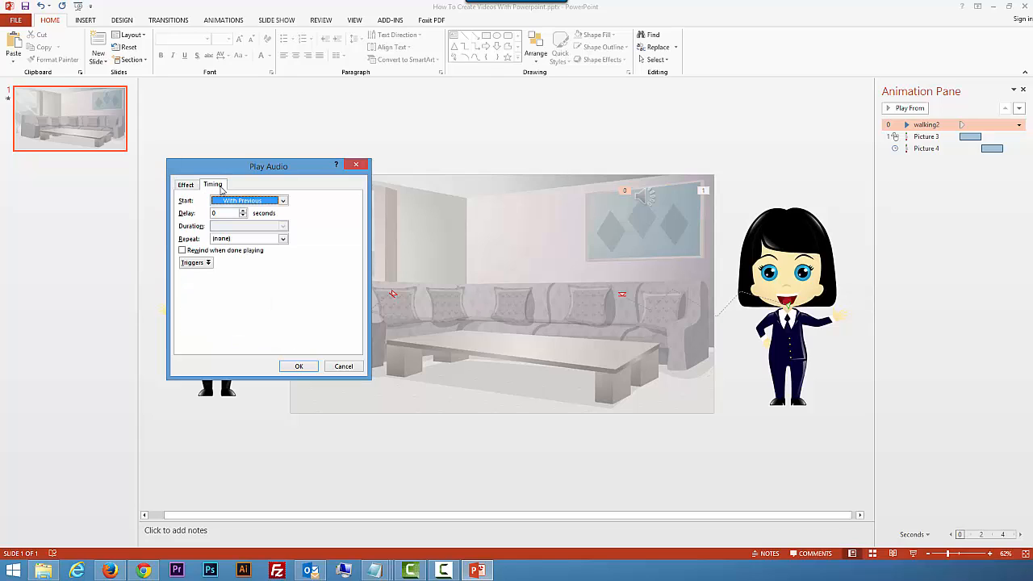
pyautogui.click(182, 251)
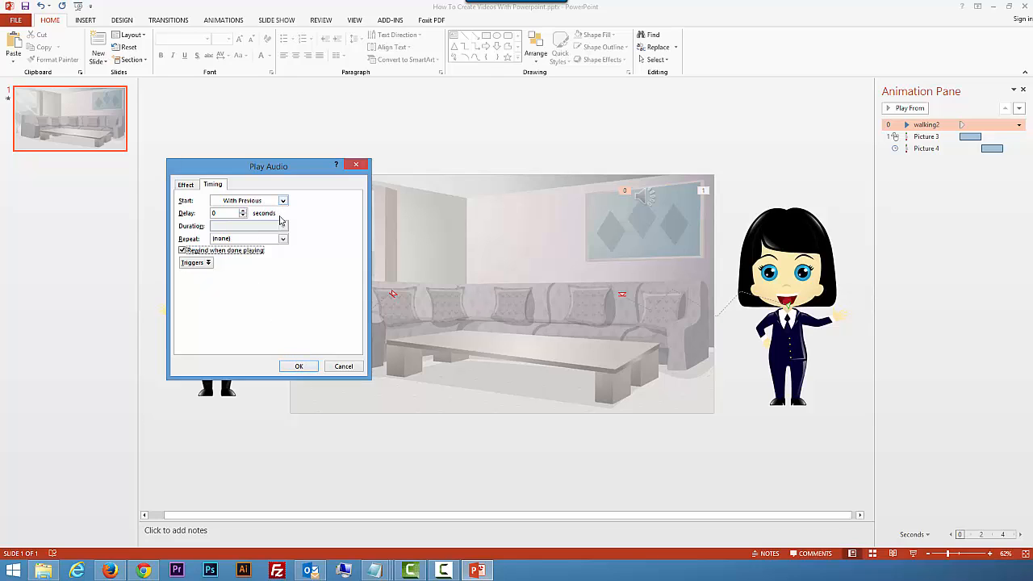
pyautogui.click(298, 367)
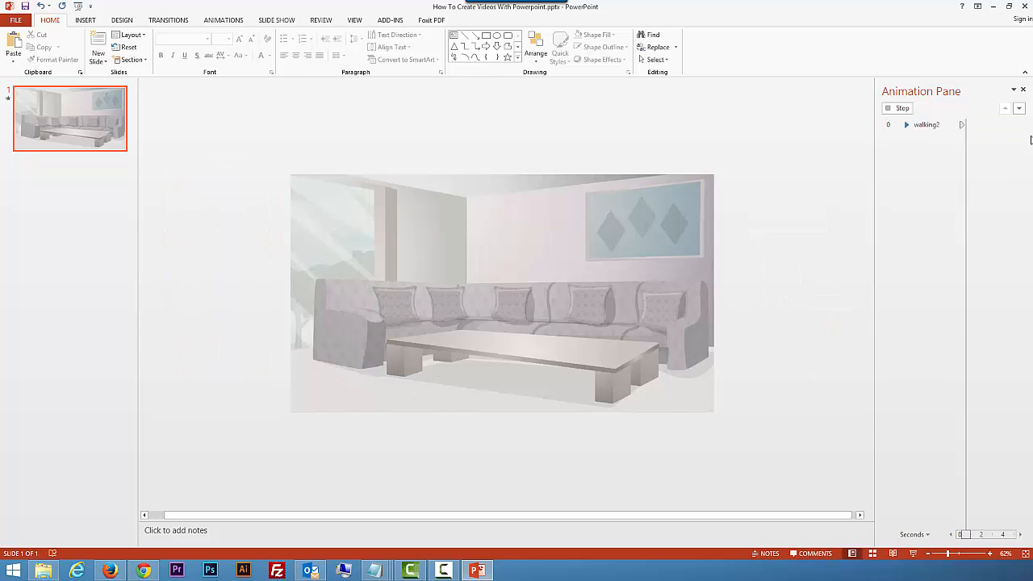
pyautogui.click(899, 107)
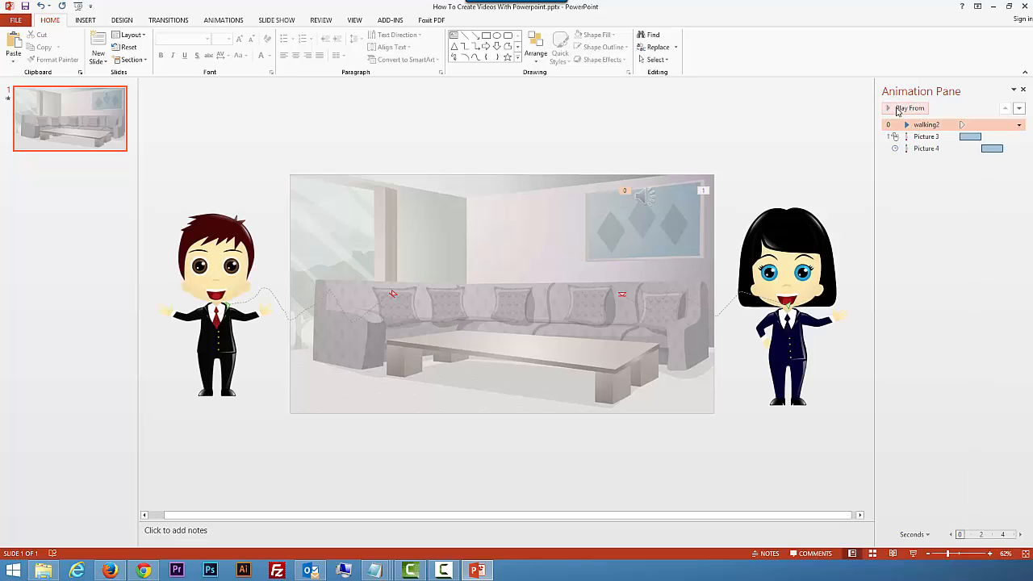
# Step: Turn off Rewind when done playing for the walking2 audio and set it to stop playing after 1 slide
pyautogui.click(898, 108)
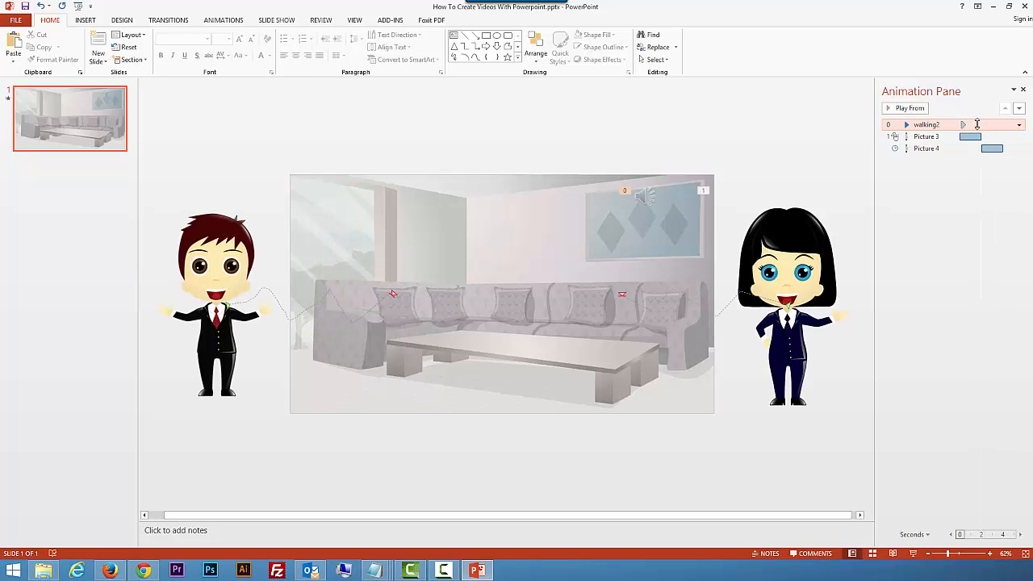
pyautogui.click(1019, 125)
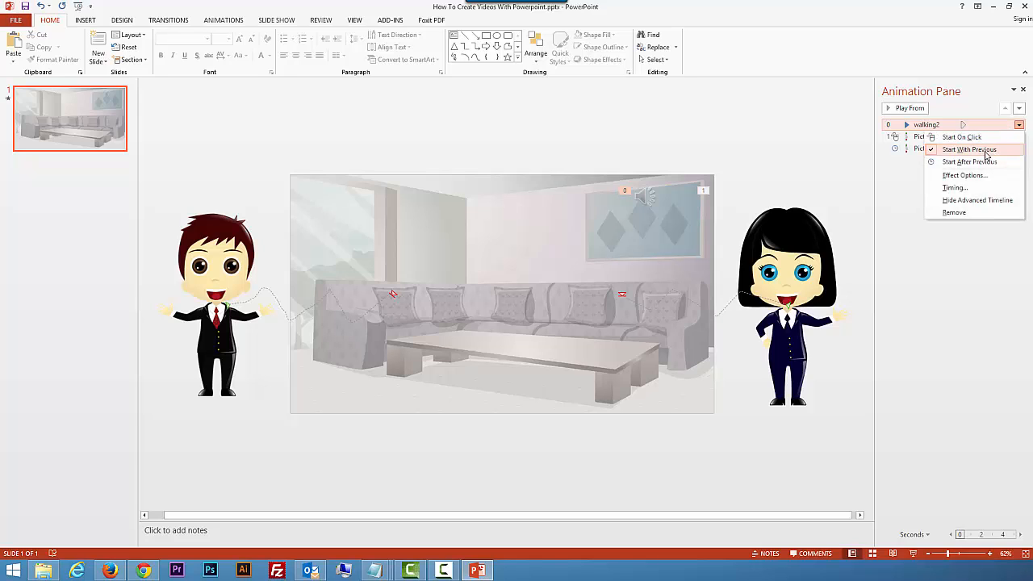
pyautogui.click(1019, 125)
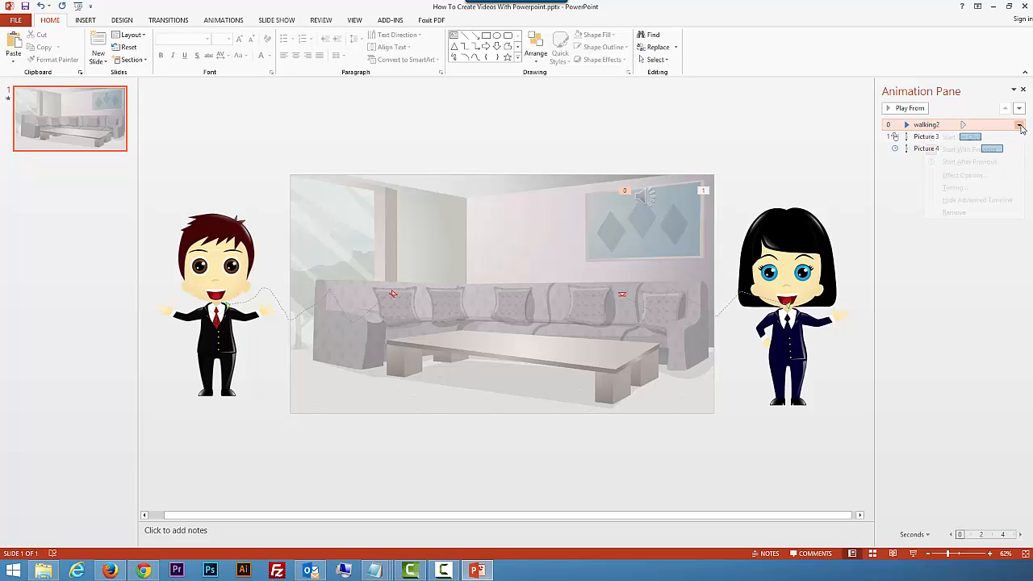
pyautogui.click(1019, 127)
pyautogui.click(975, 175)
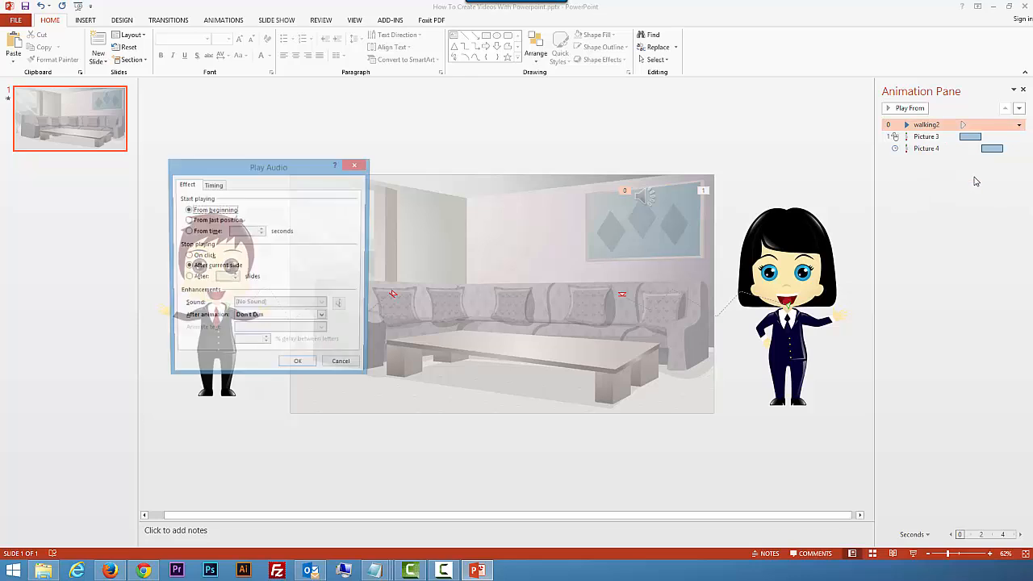
pyautogui.click(213, 186)
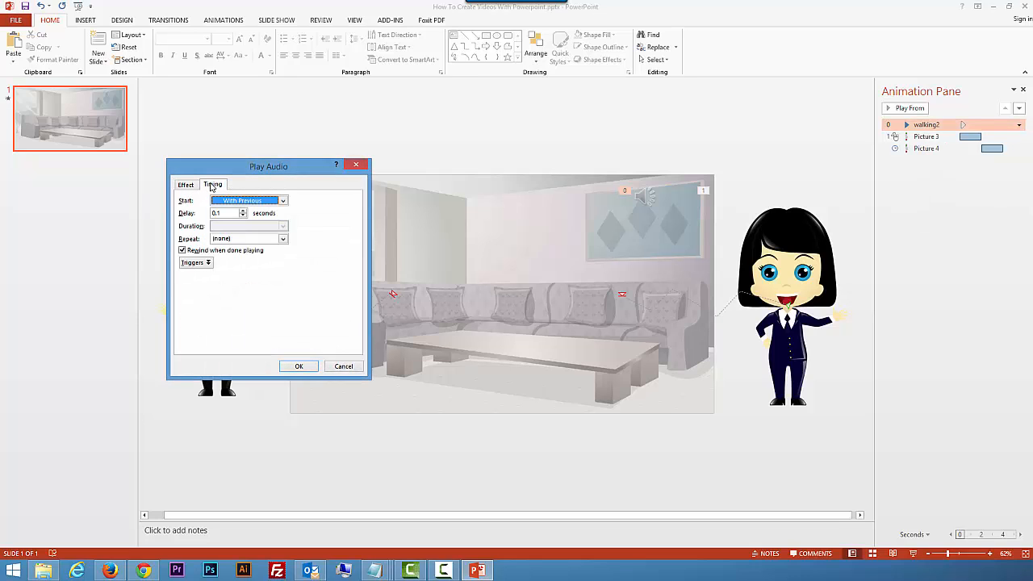
pyautogui.click(182, 250)
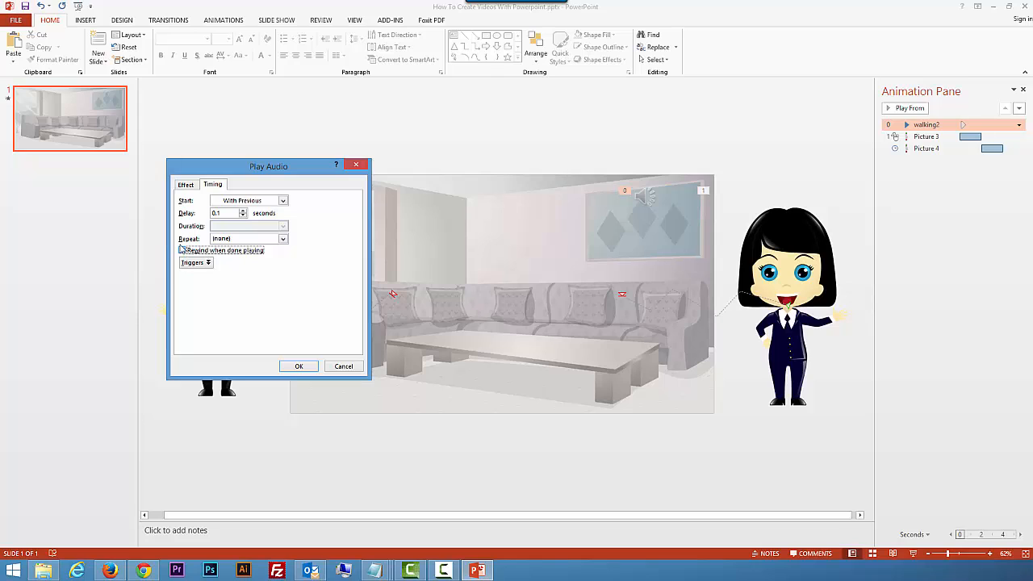
pyautogui.click(184, 186)
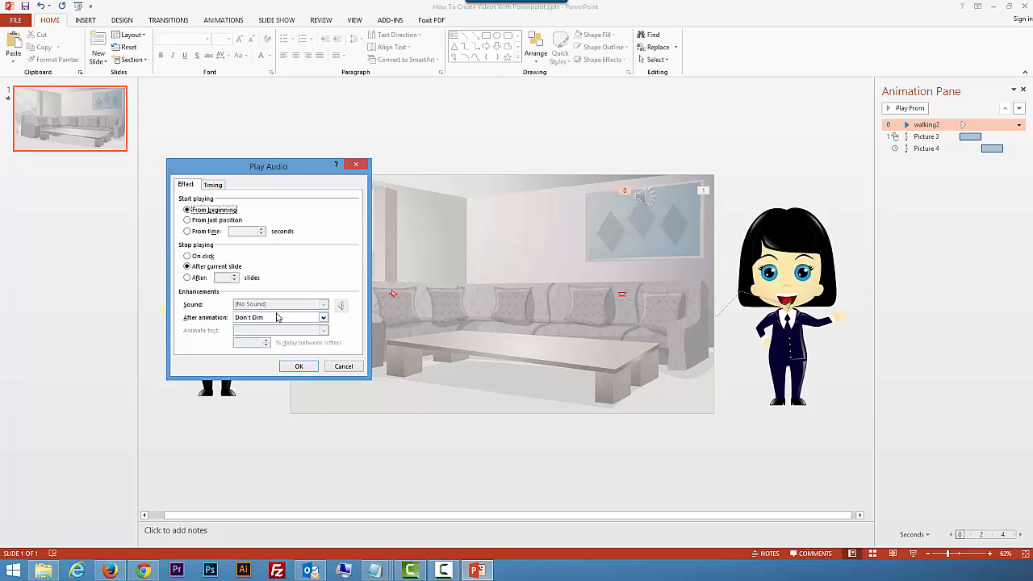
pyautogui.click(197, 279)
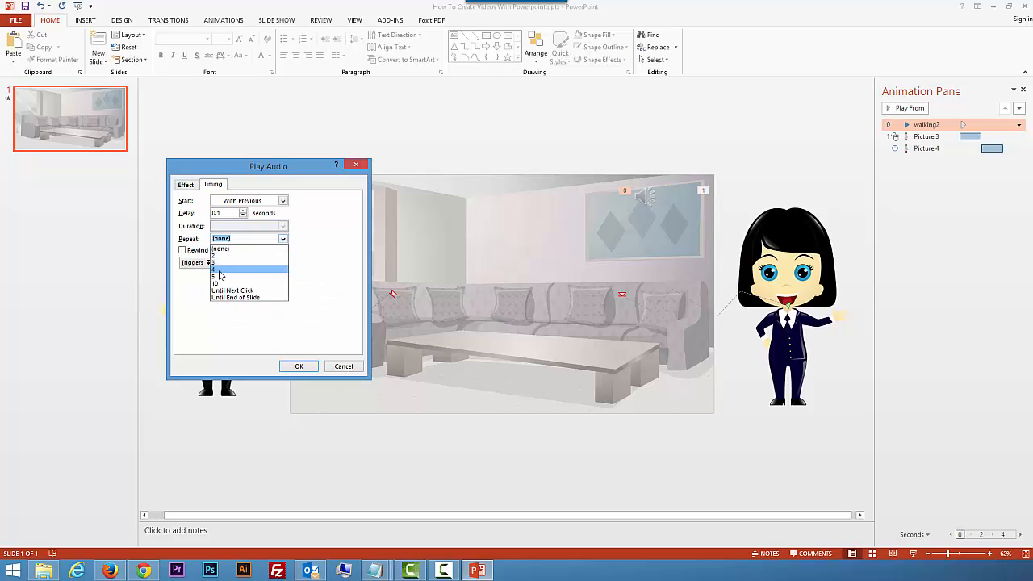
# Step: Set the walking2 audio to repeat 4 times and preview the slide's animations
pyautogui.click(220, 270)
pyautogui.click(299, 365)
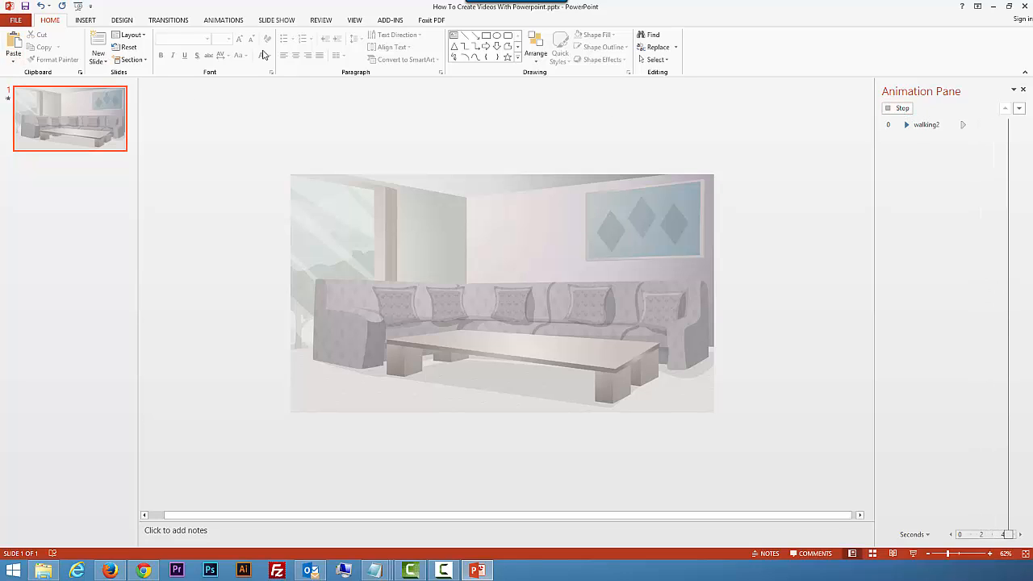
pyautogui.click(899, 109)
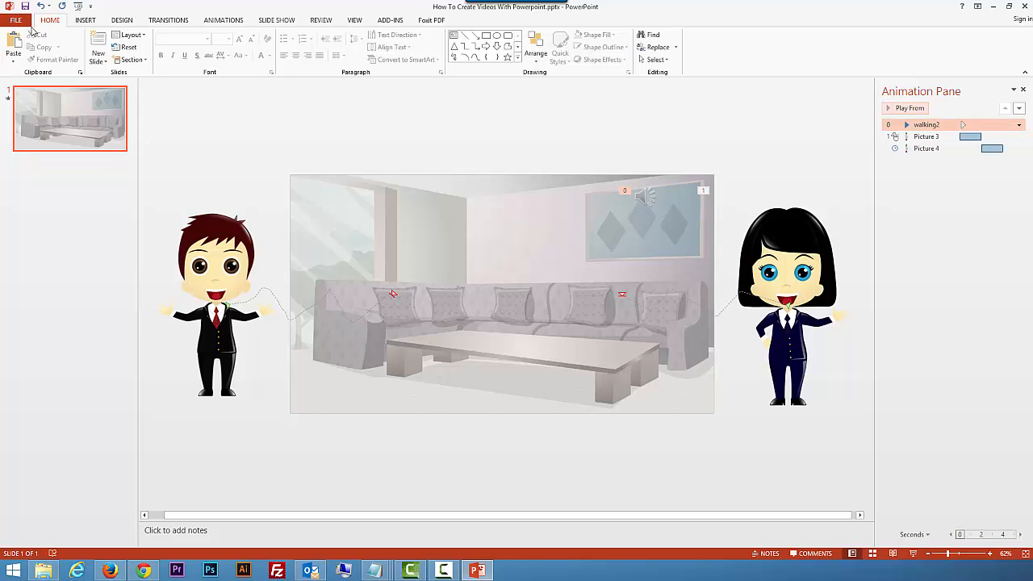
pyautogui.click(222, 20)
pyautogui.click(14, 45)
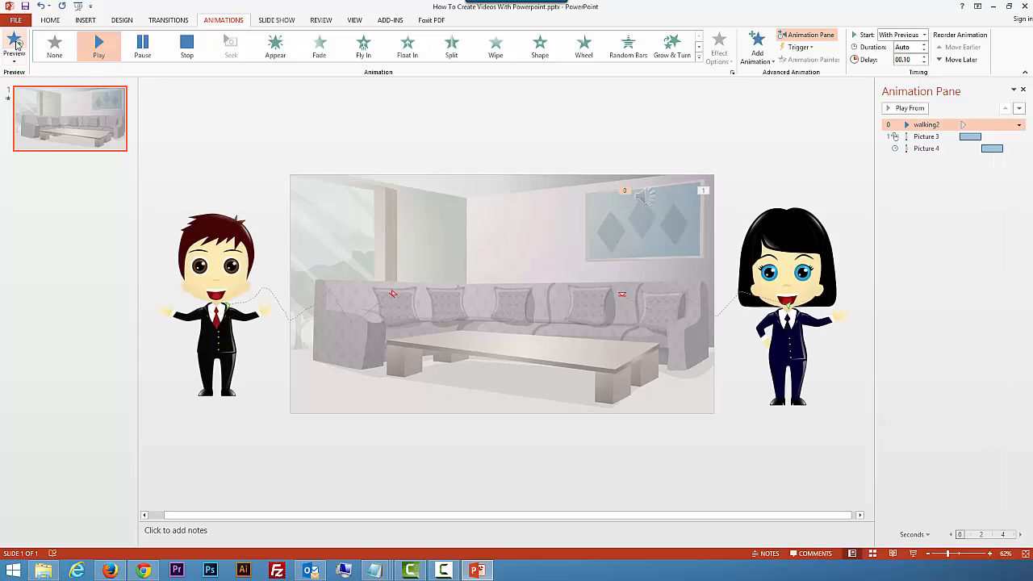
pyautogui.click(15, 46)
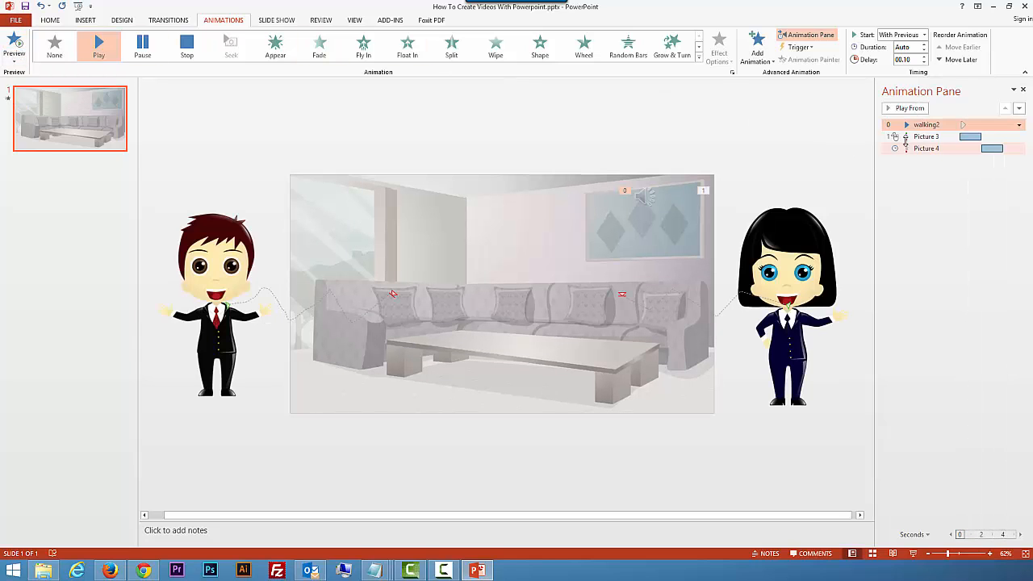
# Step: Set the male character's motion path to Start With Previous and preview the slide
pyautogui.click(959, 136)
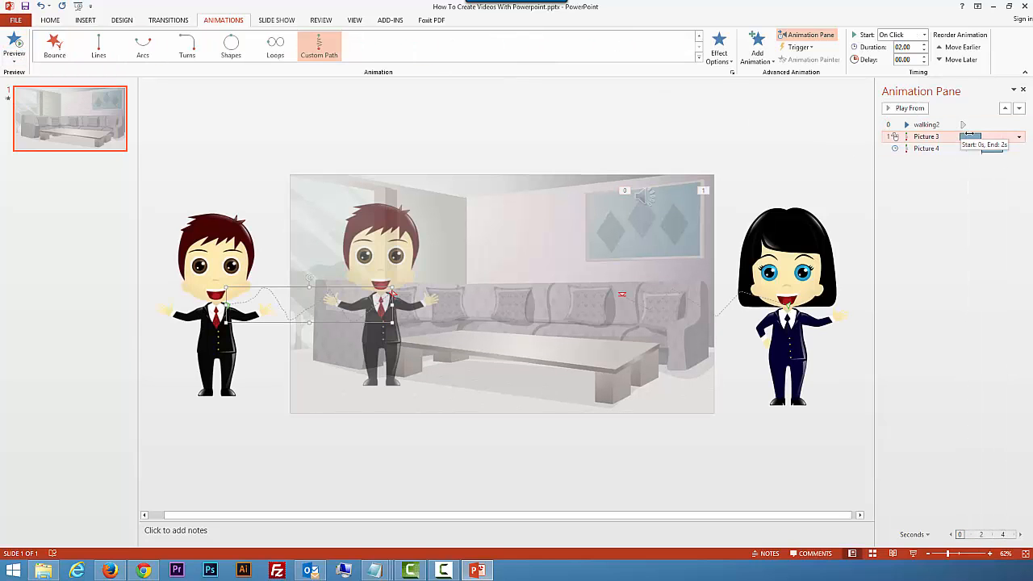
pyautogui.click(1018, 139)
pyautogui.click(994, 159)
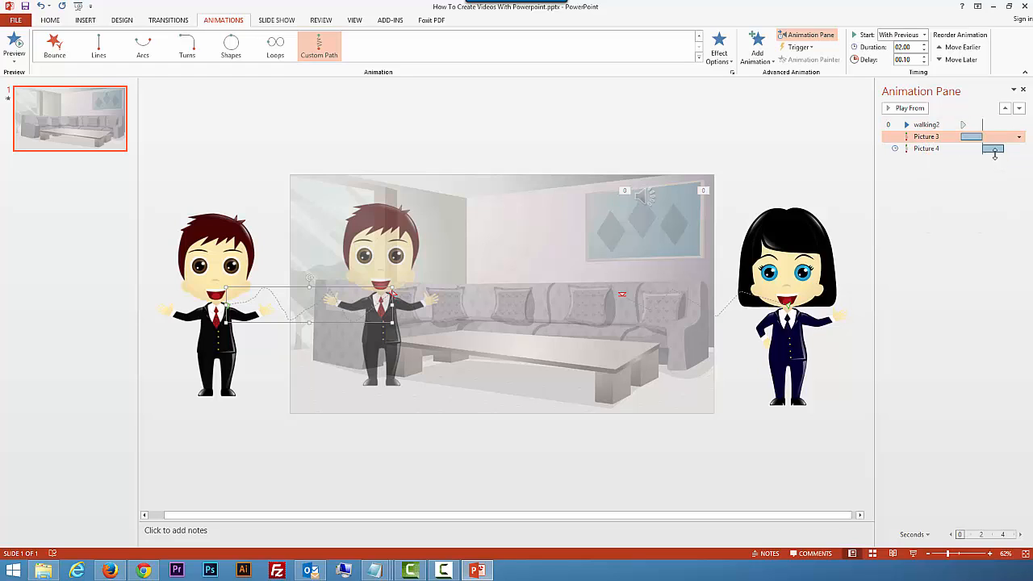
pyautogui.click(16, 45)
# Step: Set the walking2 audio's repeat count to 2 and preview the slide's animations again
pyautogui.click(1009, 125)
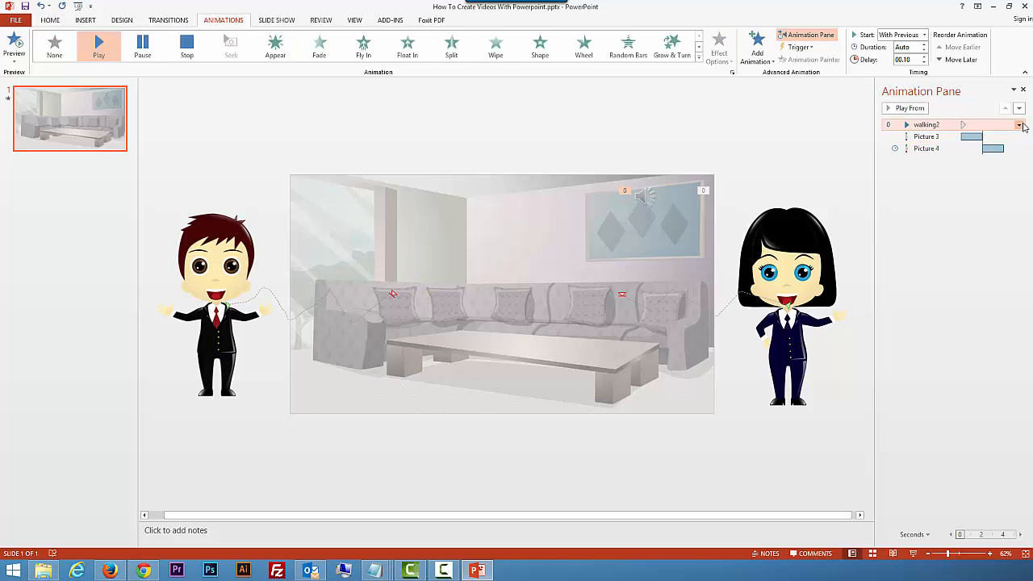
pyautogui.click(1019, 126)
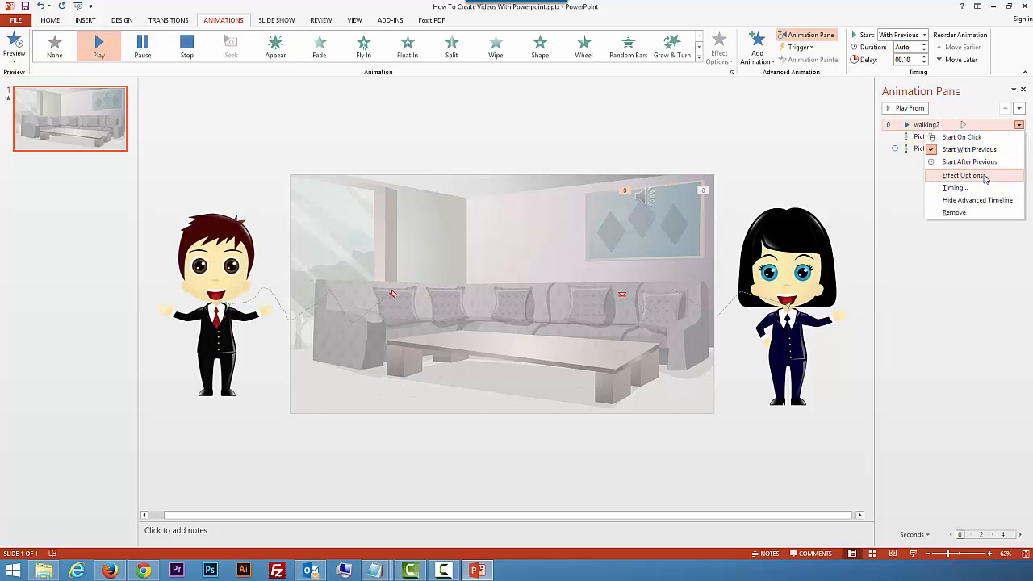
pyautogui.click(979, 176)
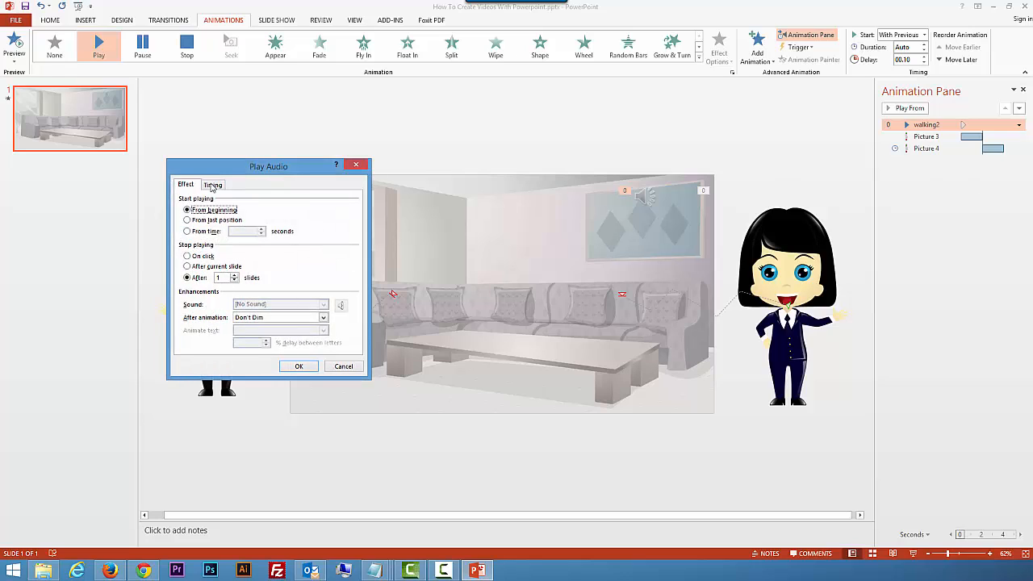
pyautogui.click(212, 185)
pyautogui.click(283, 239)
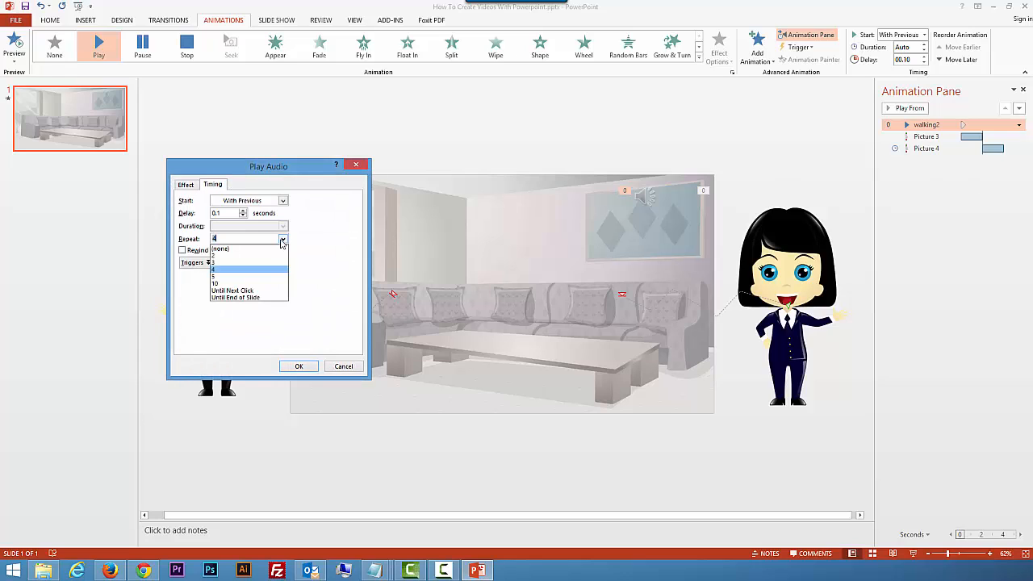
pyautogui.click(242, 252)
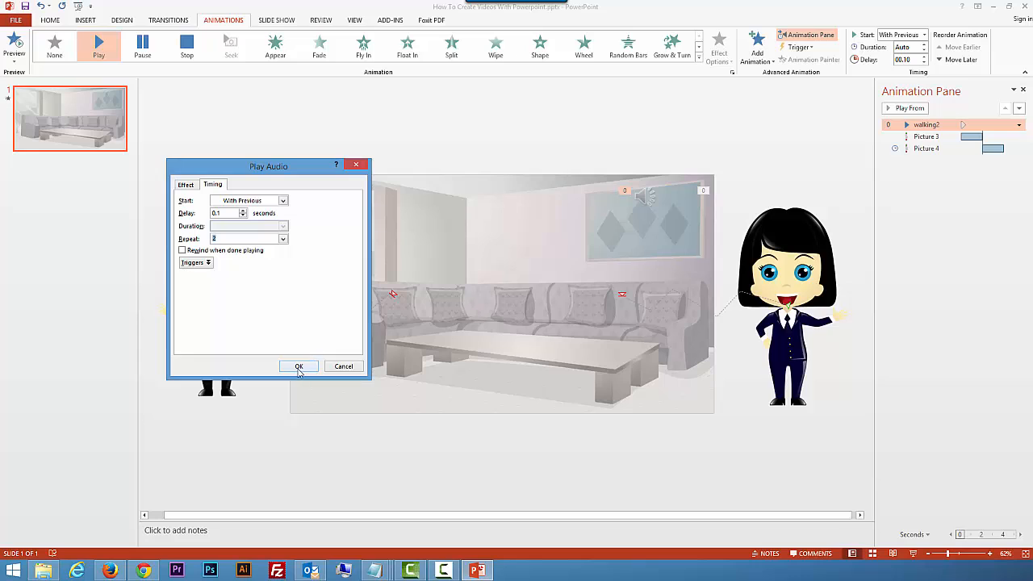
pyautogui.click(298, 366)
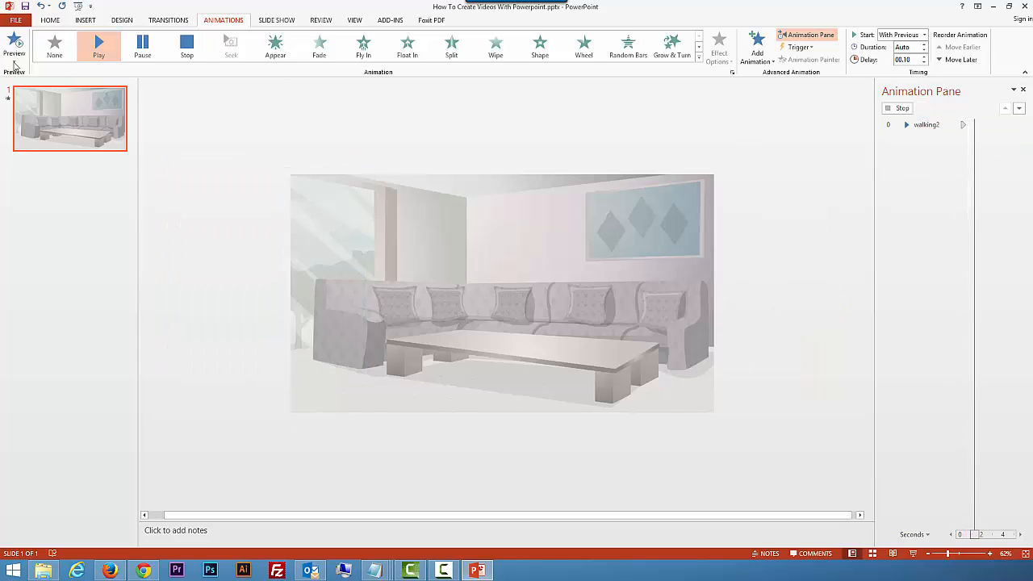
pyautogui.click(18, 45)
pyautogui.click(18, 44)
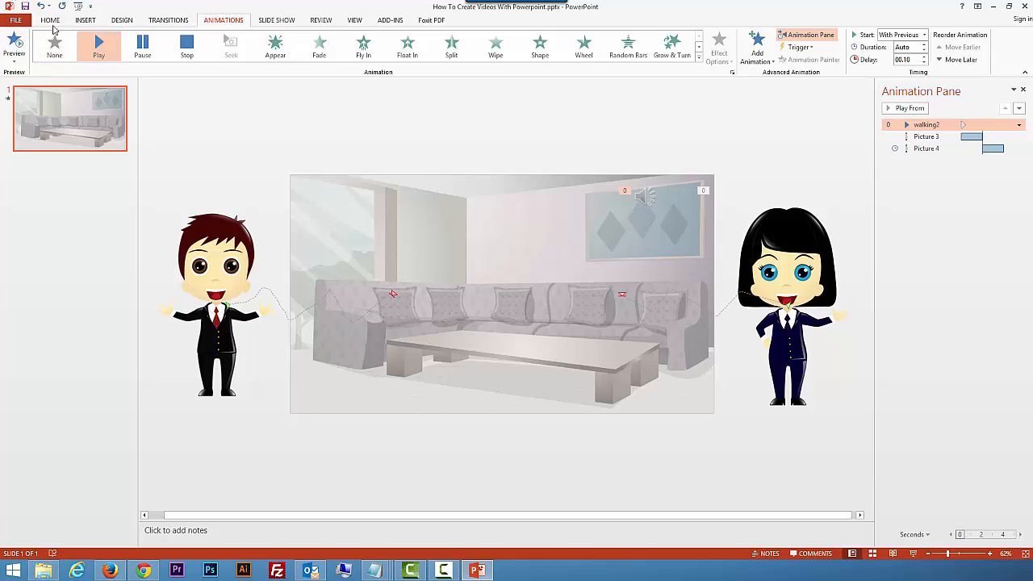
pyautogui.click(7, 45)
pyautogui.click(237, 272)
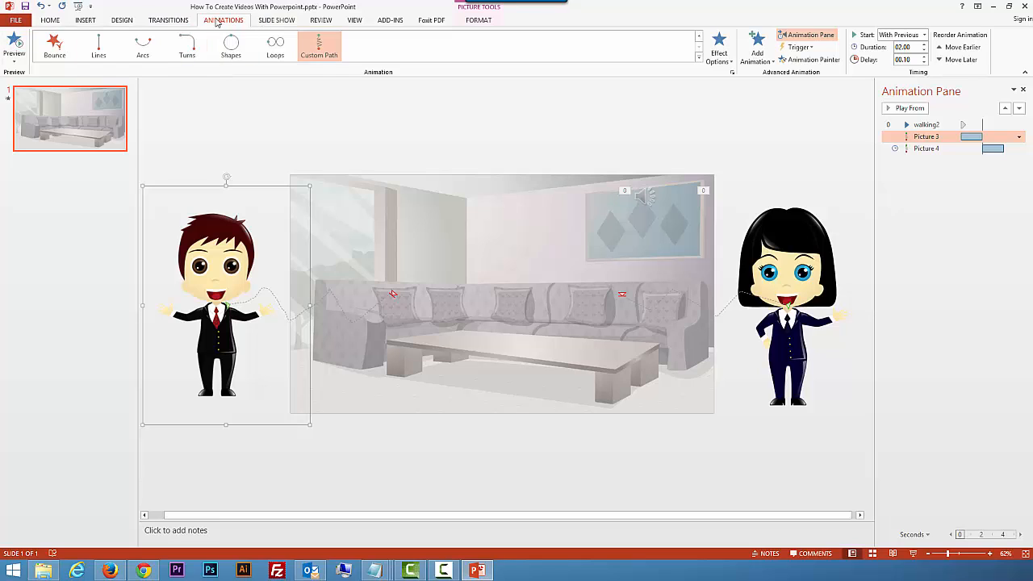
pyautogui.click(756, 48)
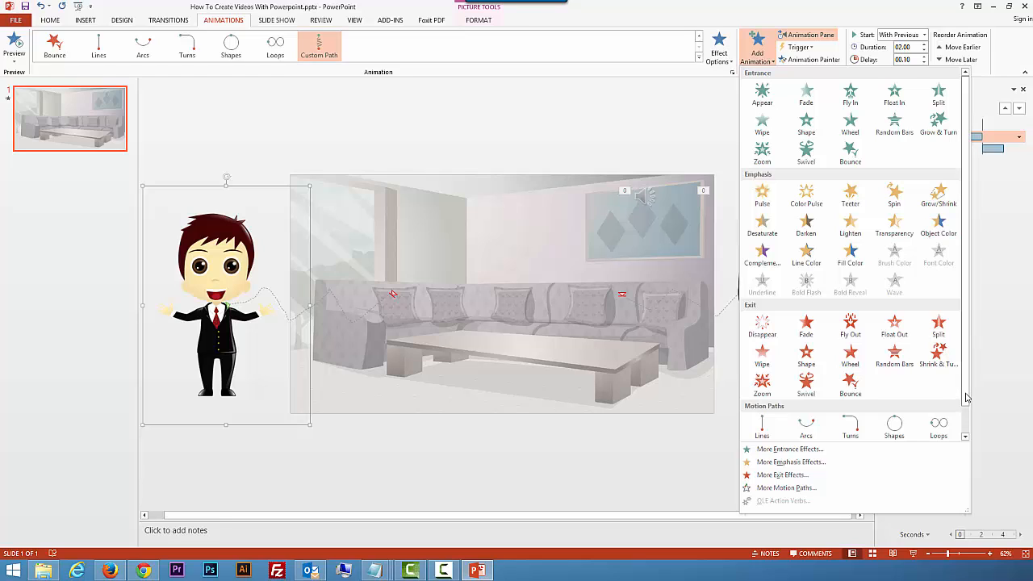
pyautogui.click(359, 219)
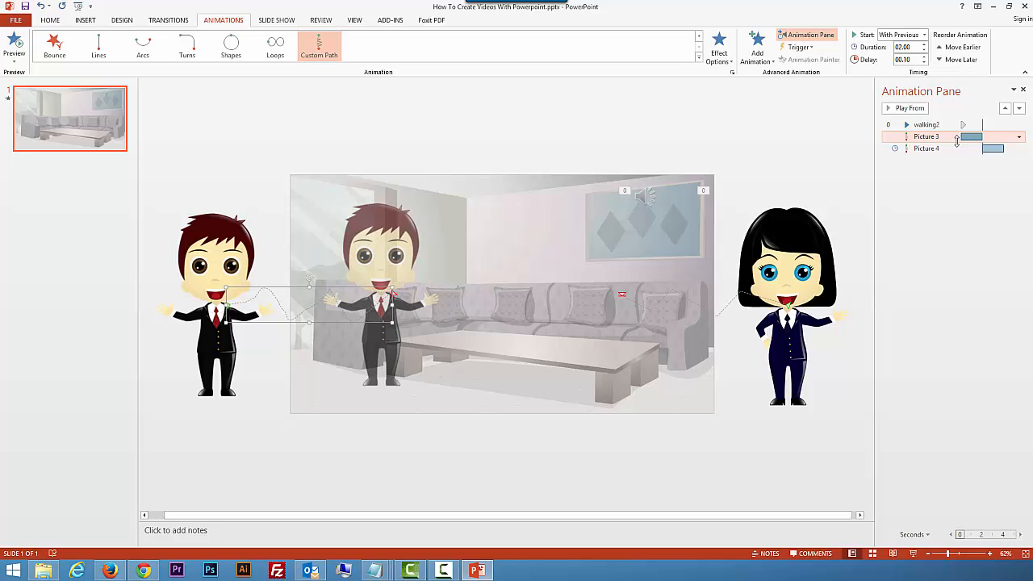
# Step: Add a Teeter emphasis to the male character, placed directly after his motion path and set to Start After Previous
pyautogui.click(758, 54)
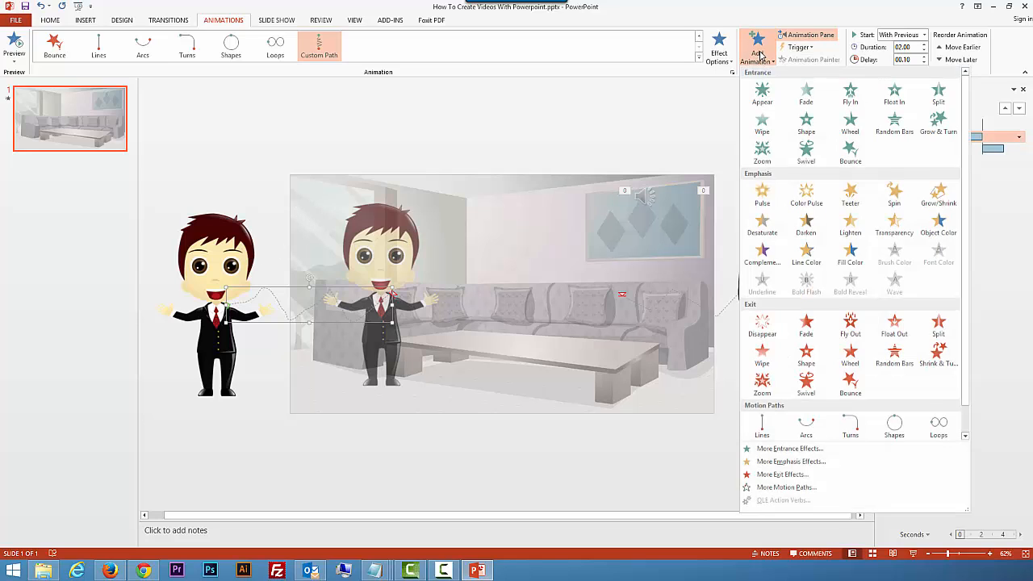
pyautogui.click(850, 196)
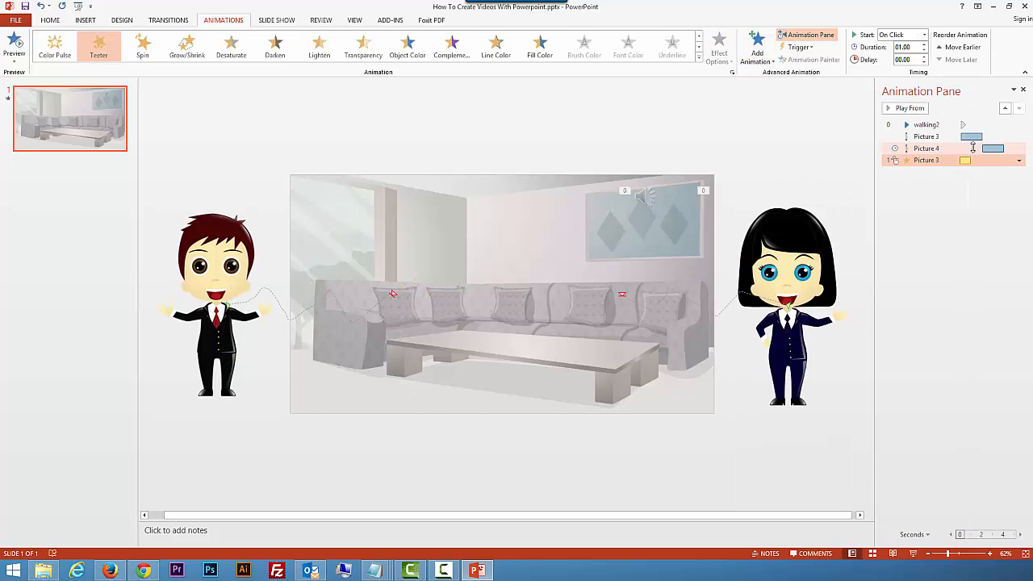
pyautogui.moveTo(944, 157); pyautogui.dragTo(939, 143)
pyautogui.rightClick(964, 148)
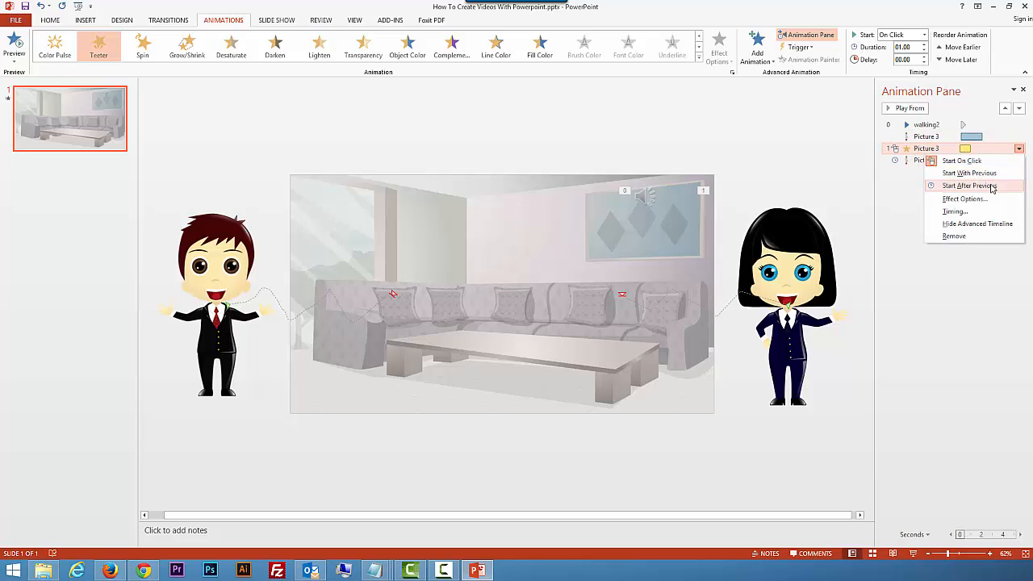
pyautogui.click(989, 188)
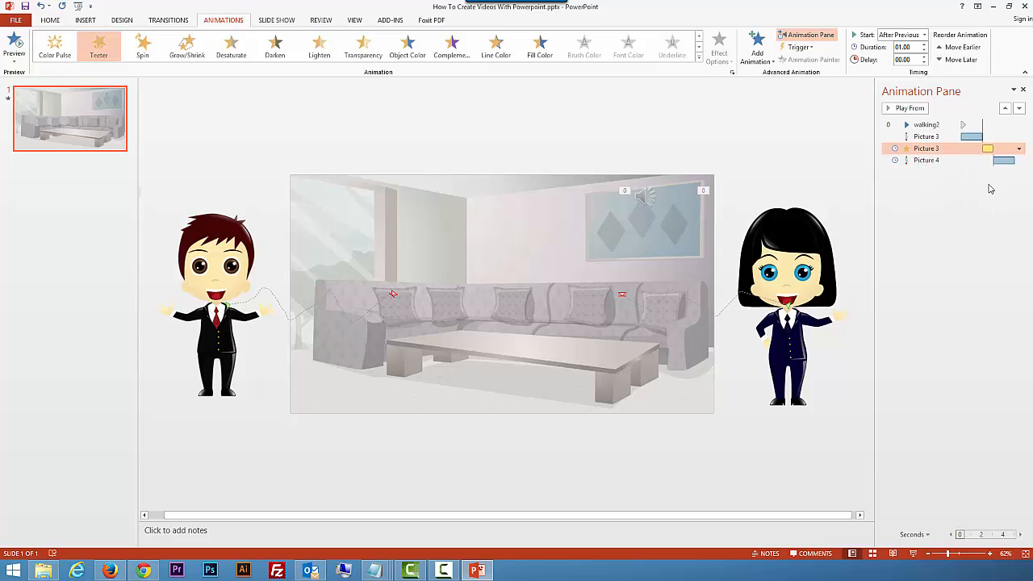
# Step: Add a Teeter emphasis to the female character set to Start After Previous, and preview the slide's animations
pyautogui.click(970, 160)
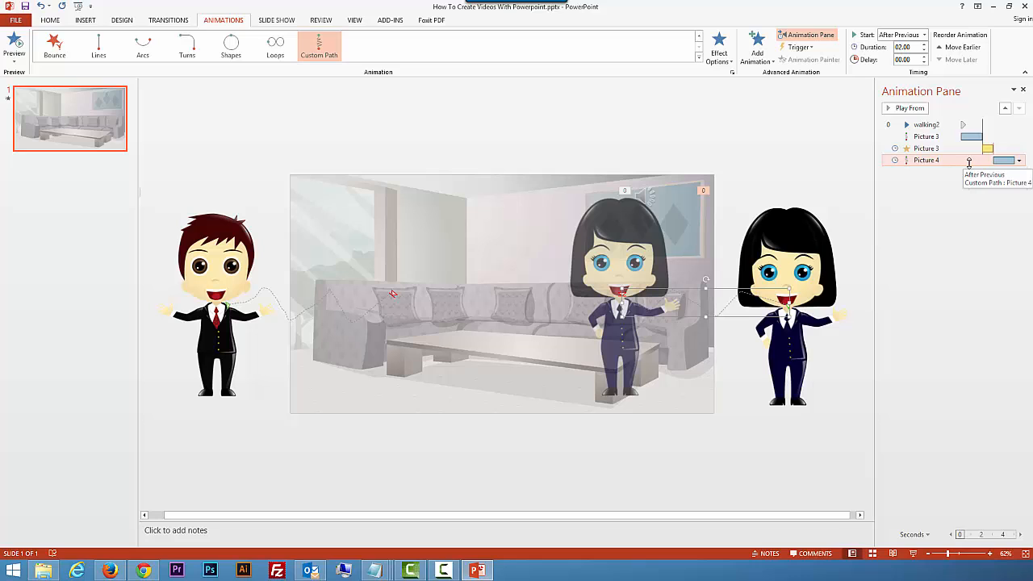
pyautogui.click(756, 48)
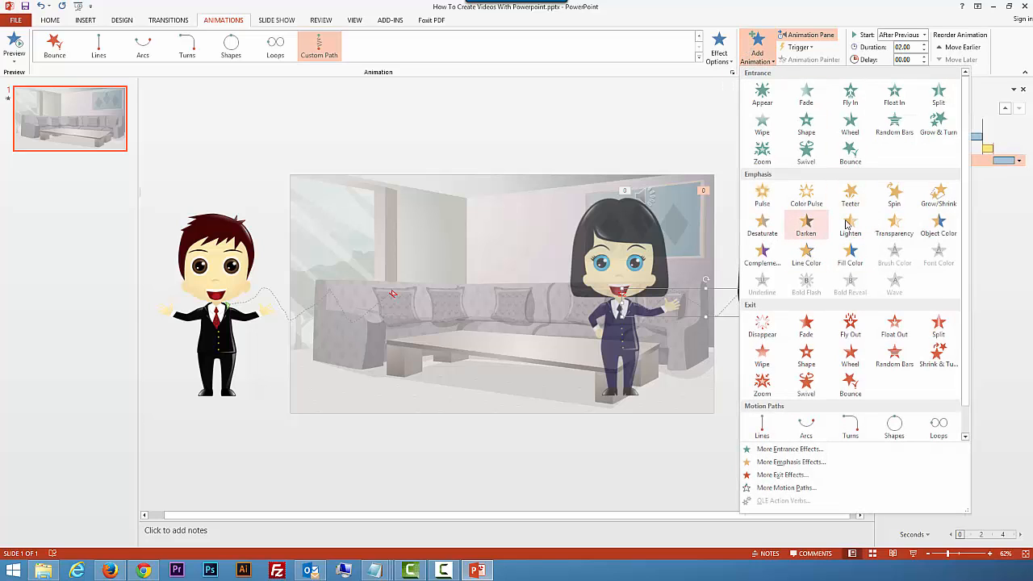
pyautogui.click(850, 194)
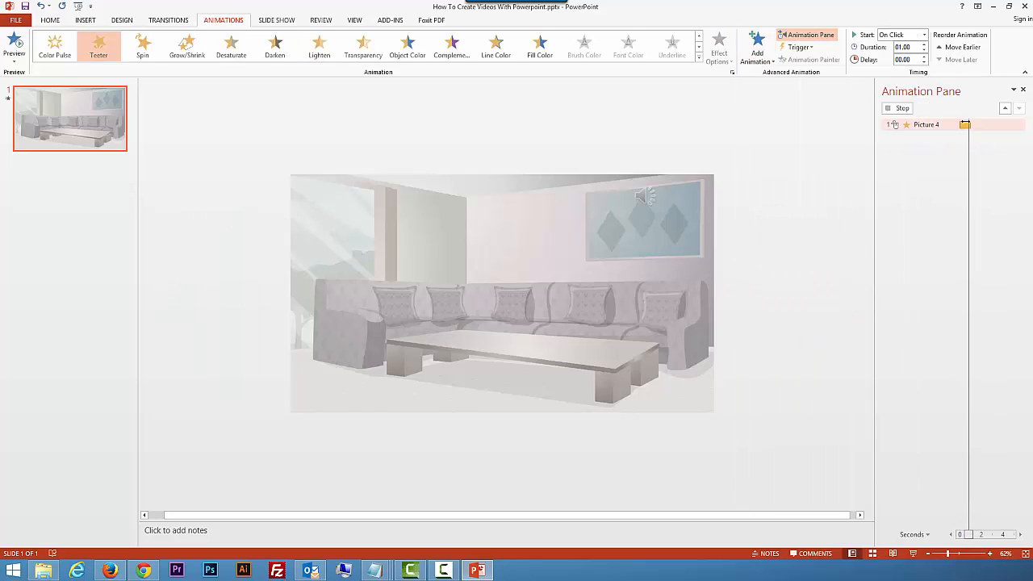
pyautogui.rightClick(978, 172)
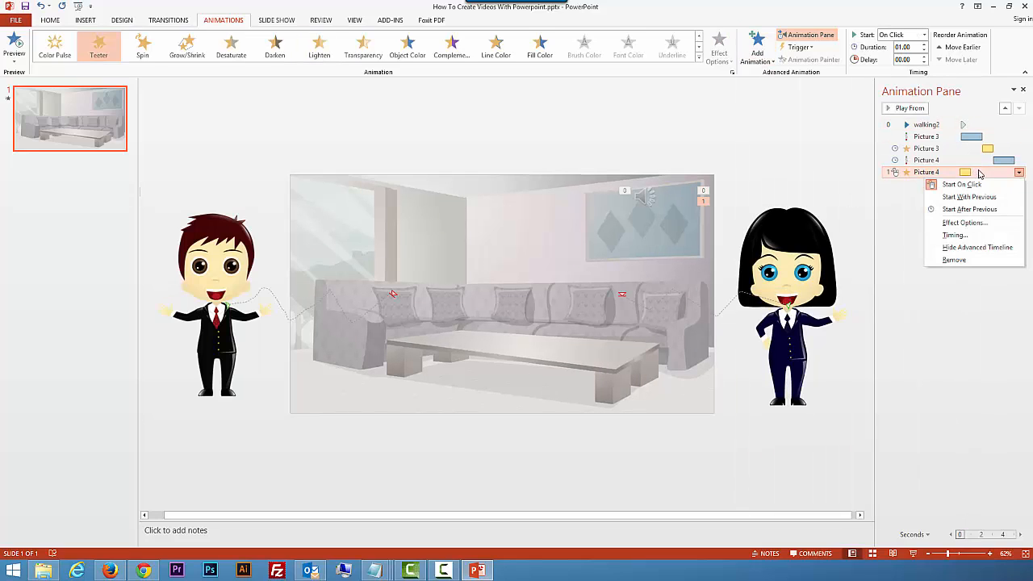
pyautogui.click(983, 213)
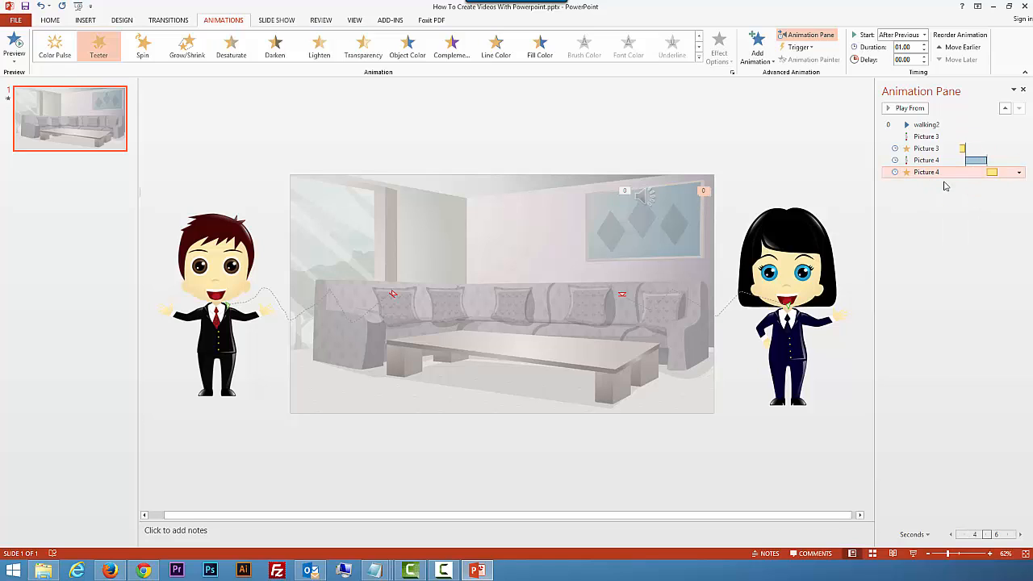
pyautogui.click(14, 47)
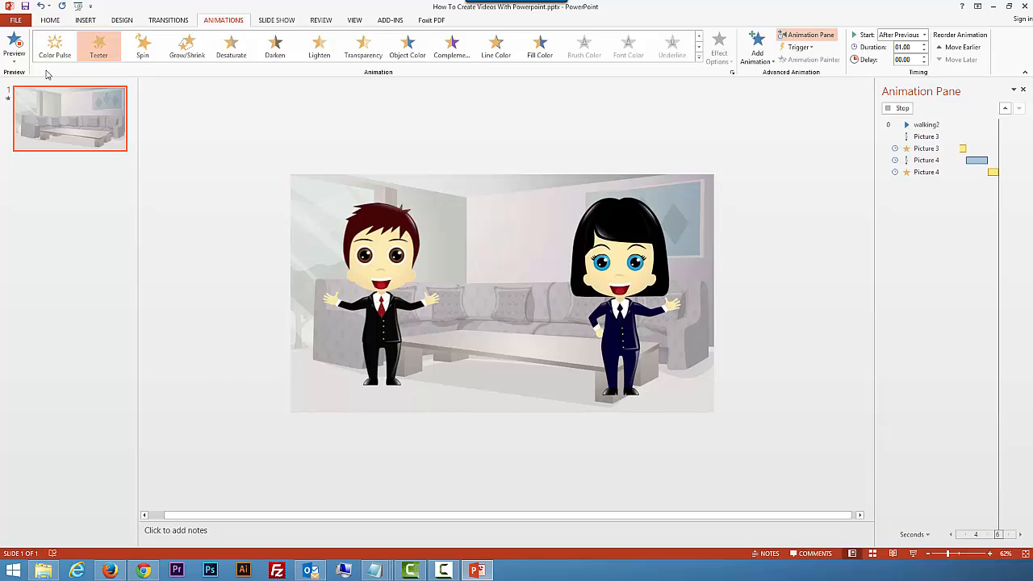
# Step: Set up a video export with 00.00 seconds spent on each slide and the Computer & HD Displays quality (1280 x 720)
pyautogui.click(17, 23)
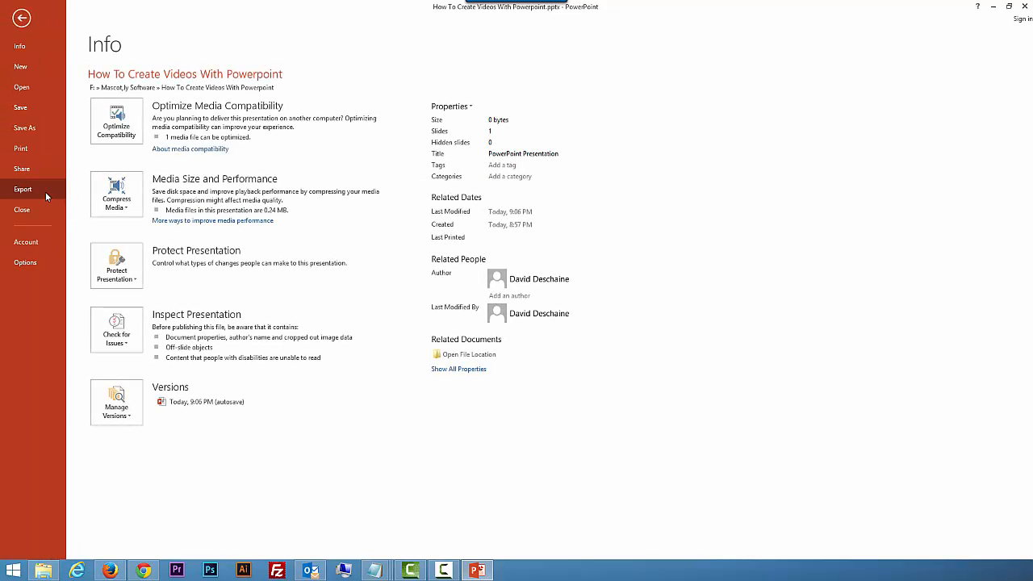
pyautogui.click(45, 191)
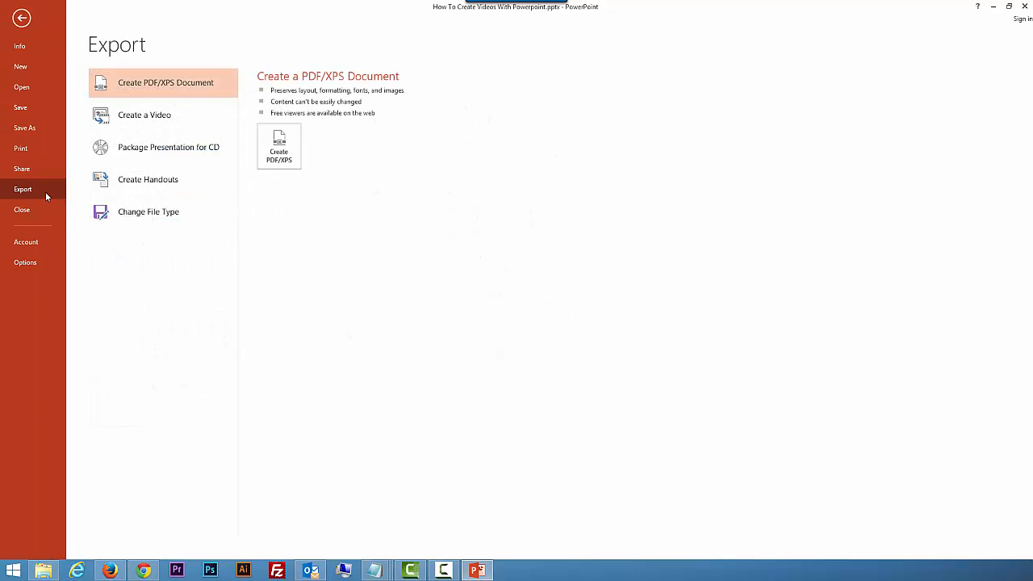
pyautogui.click(159, 117)
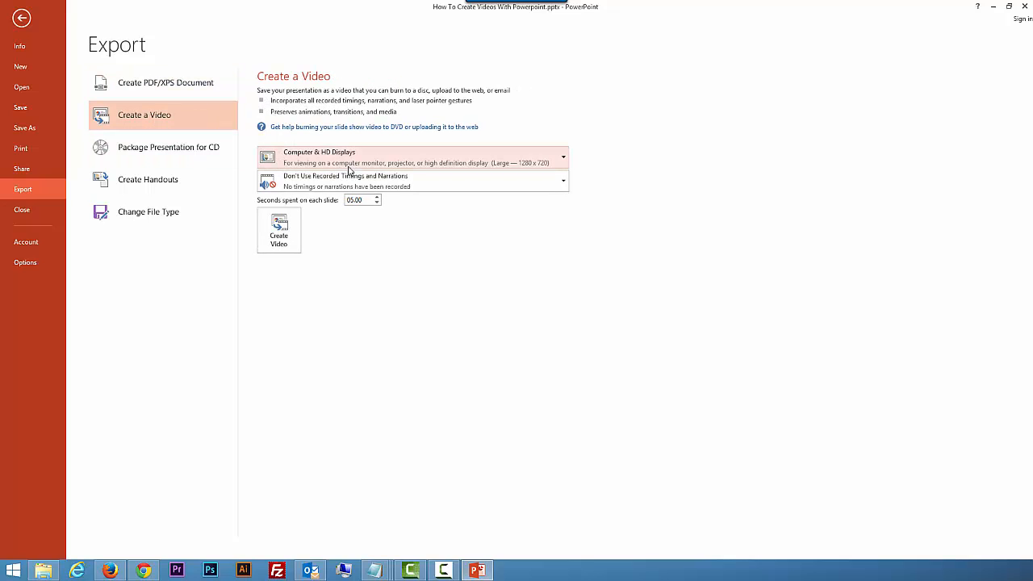
pyautogui.click(377, 204)
pyautogui.click(361, 165)
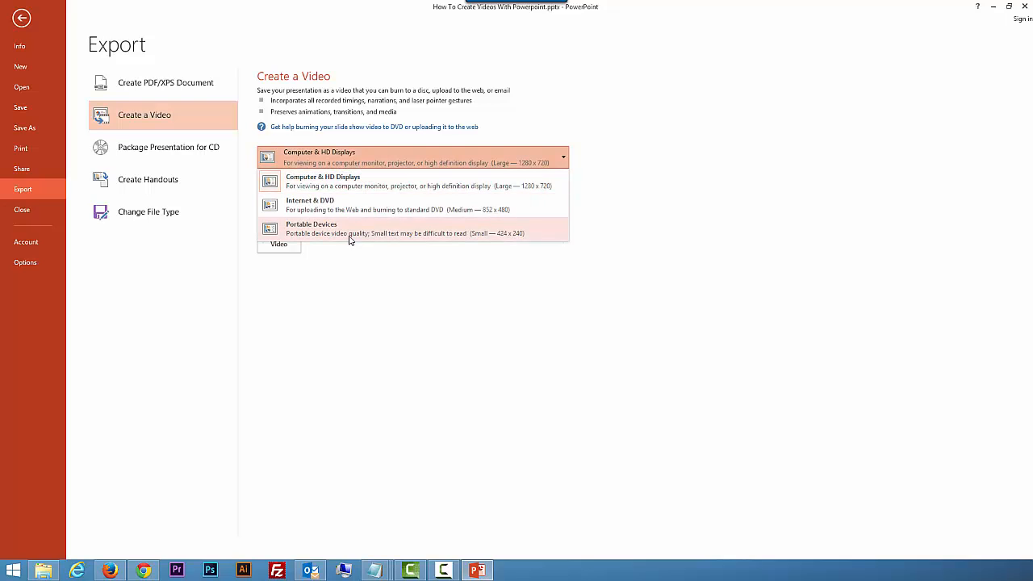
pyautogui.click(351, 171)
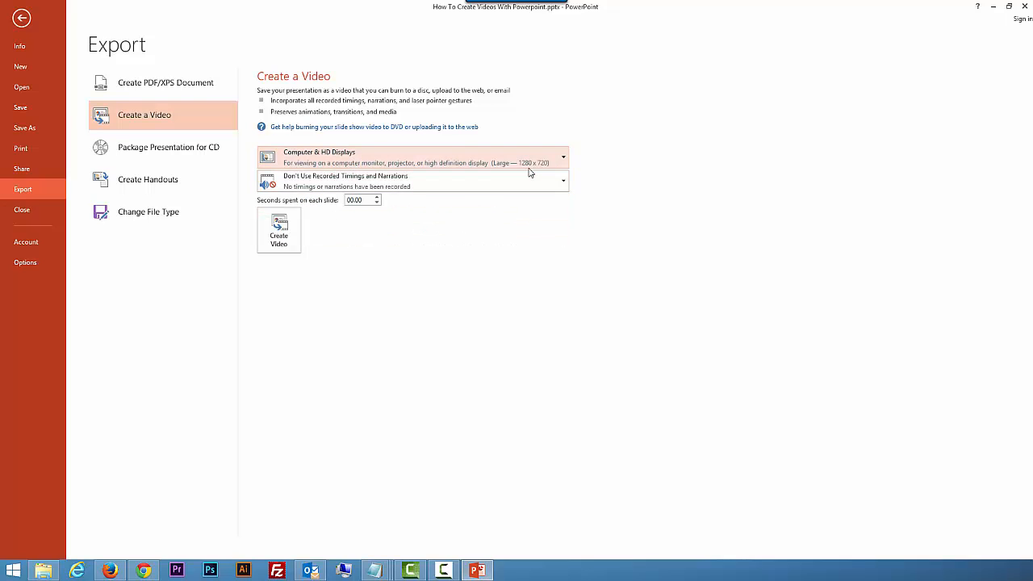
# Step: Create the video as the MPEG-4 file How To Create Videos With Powerpoint.mp4, and close the media player once it has played
pyautogui.click(279, 233)
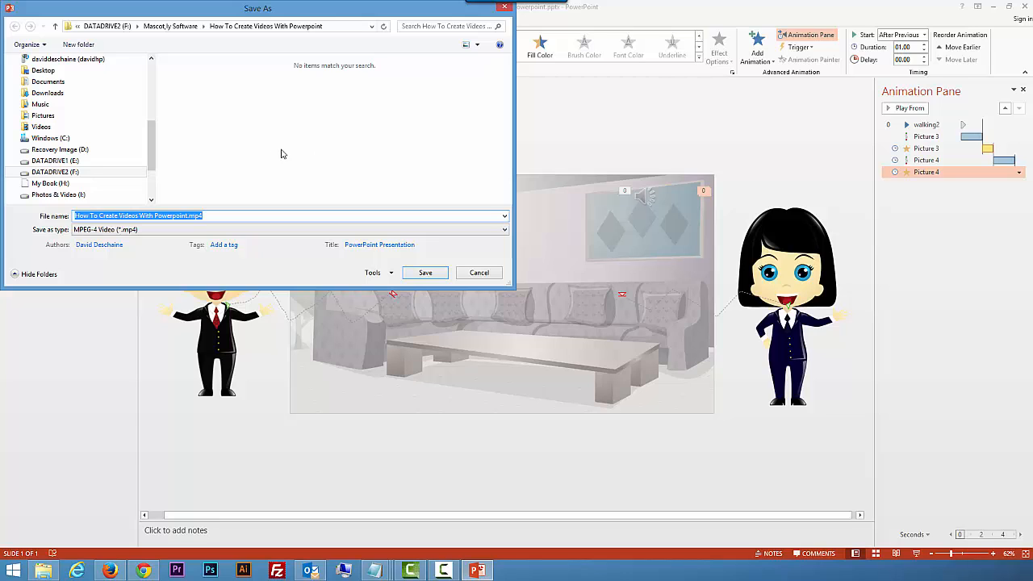
pyautogui.click(113, 187)
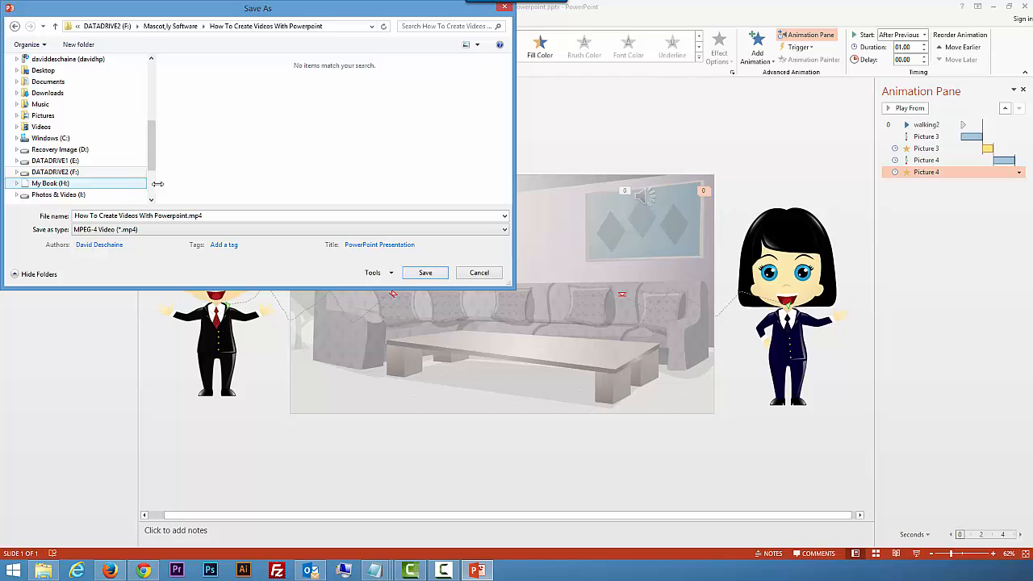
pyautogui.click(432, 275)
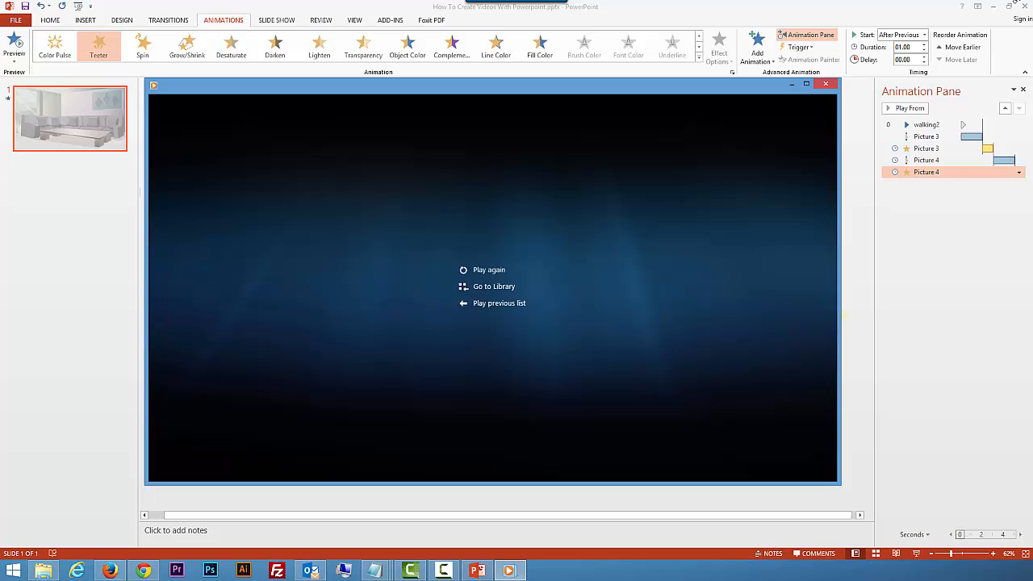
pyautogui.click(831, 84)
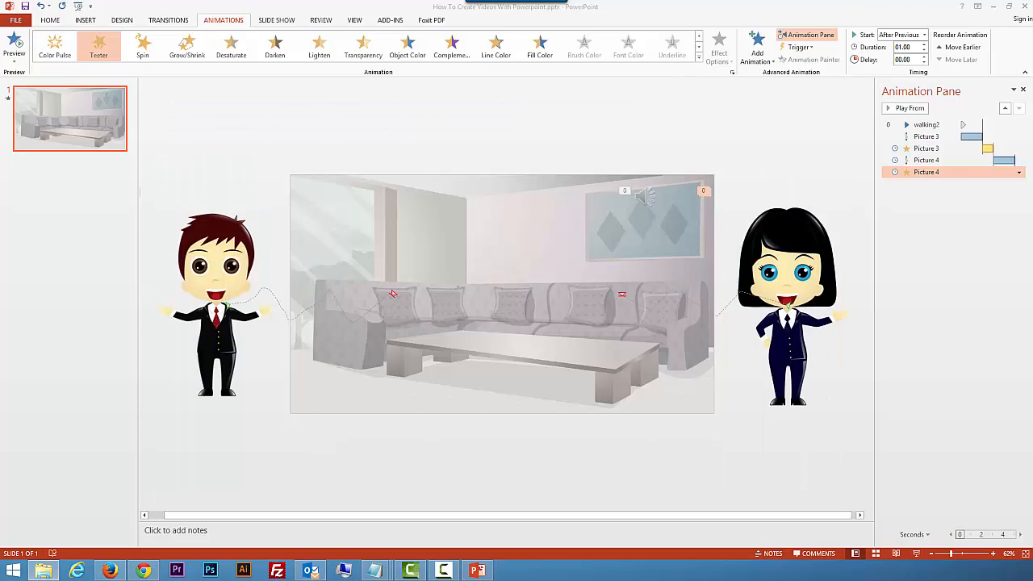